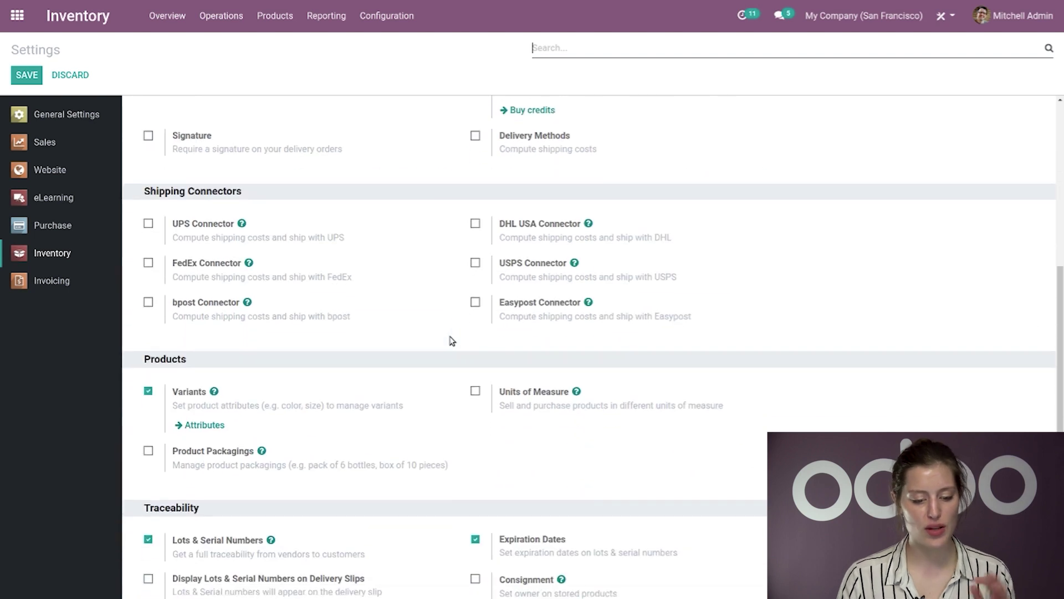
Review the Traceability and Warehouse settings, focusing on Lots & Serial Numbers, Expiration Dates, Storage Locations and Multi-Step Routes.
scroll(448, 413, down, 1)
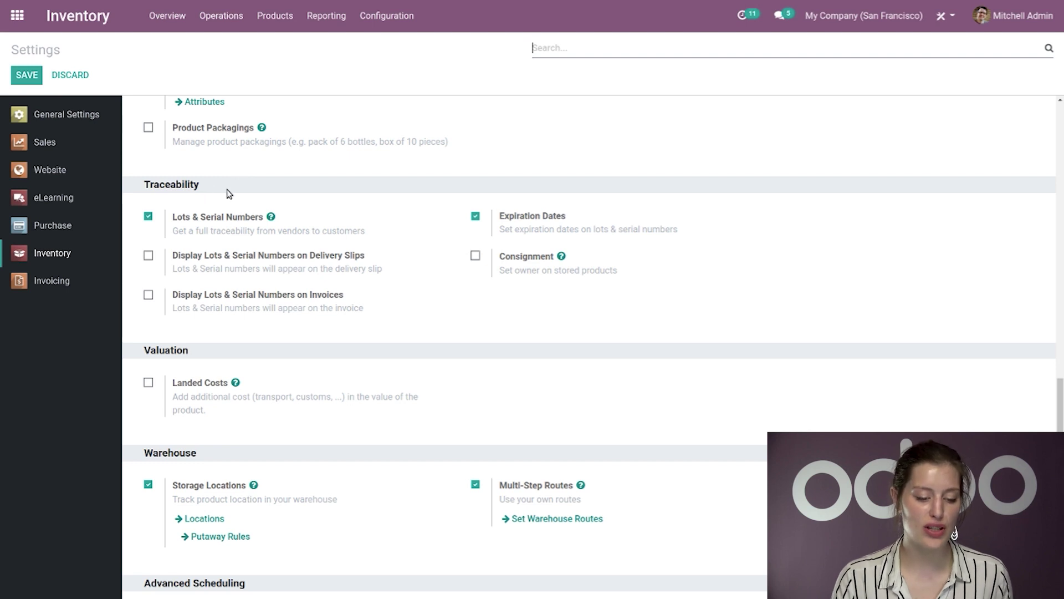
scroll(268, 313, down, 2)
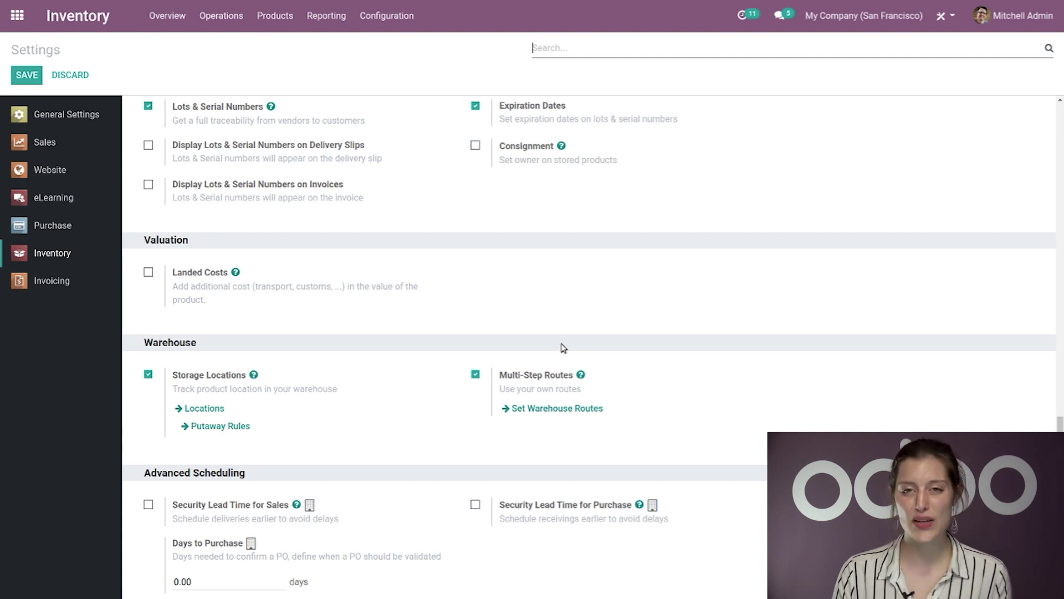
scroll(605, 277, up, 1)
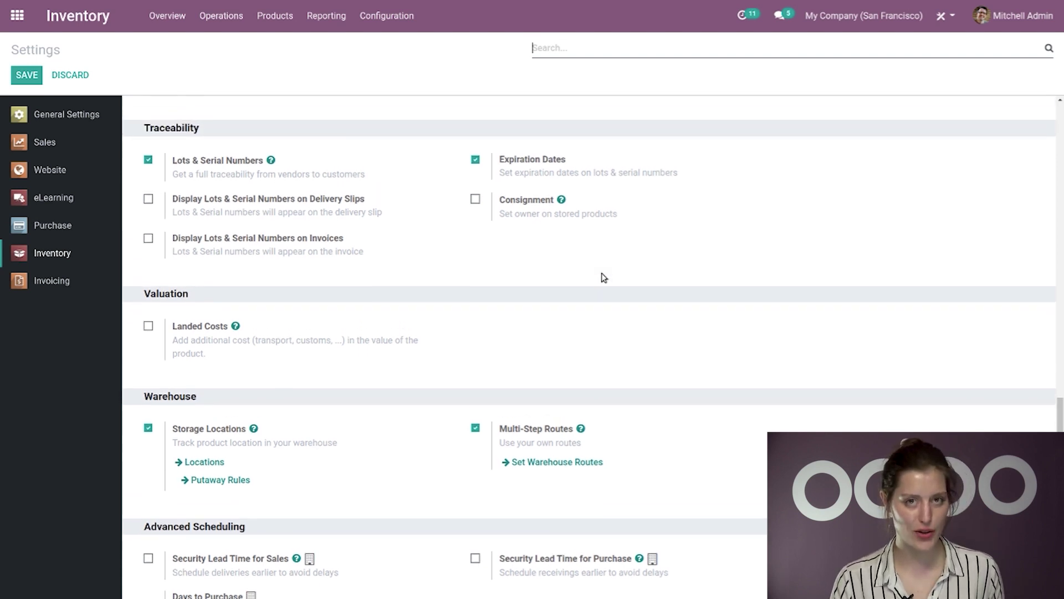
drag(568, 165, 501, 166)
click(566, 147)
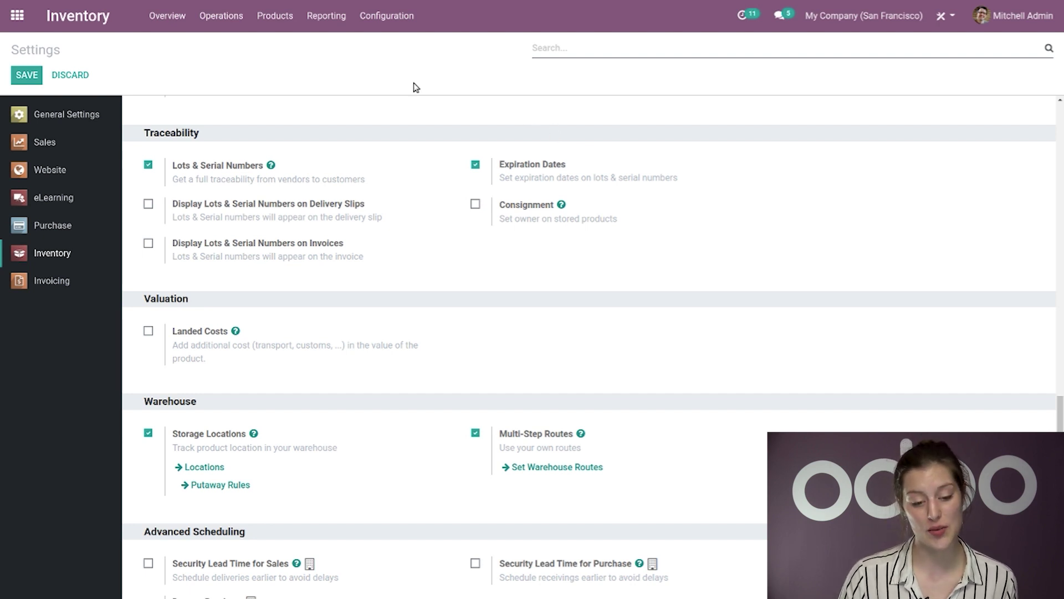
Search the product list for "wood" and open the Wood Glue product.
click(279, 25)
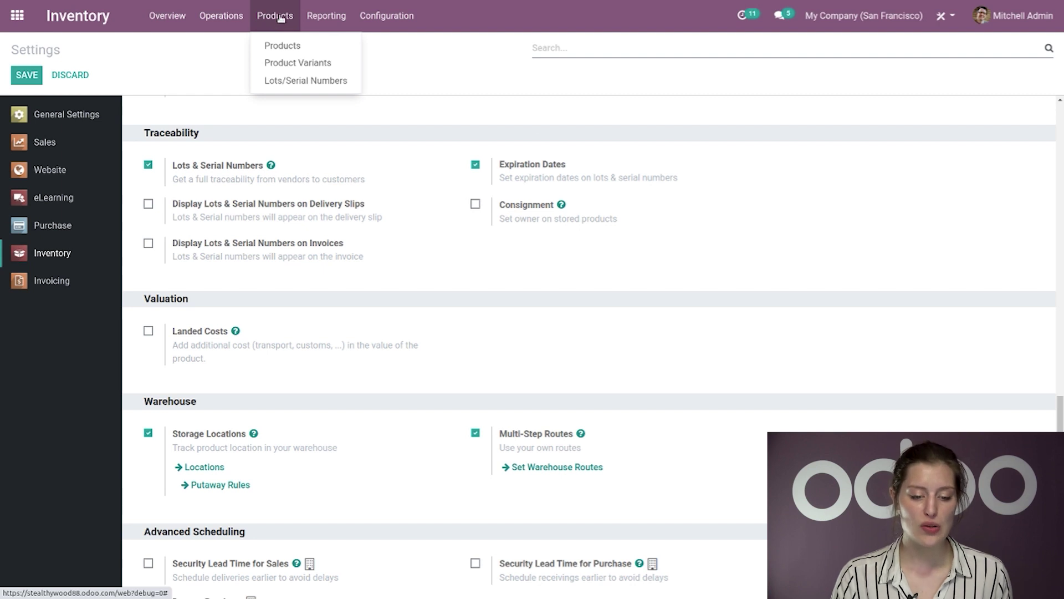
click(286, 46)
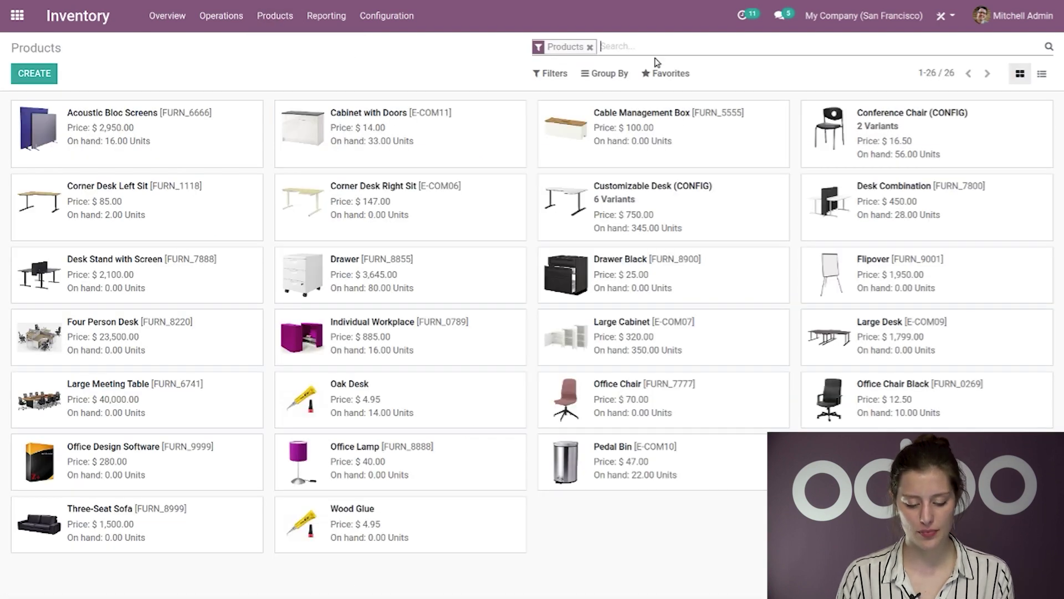
text(wood)
key(Return)
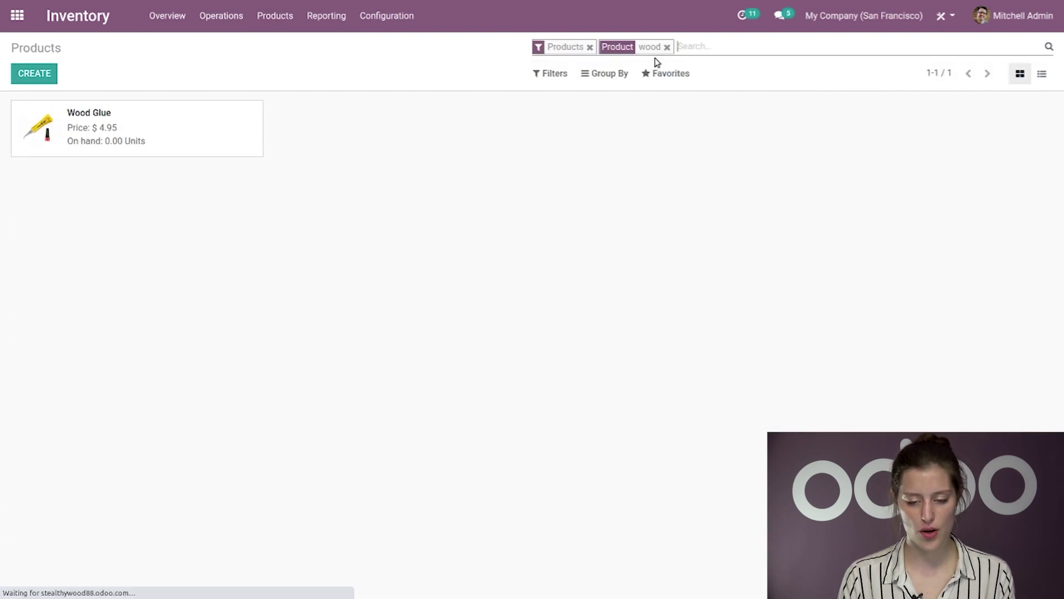
key(Down)
key(Return)
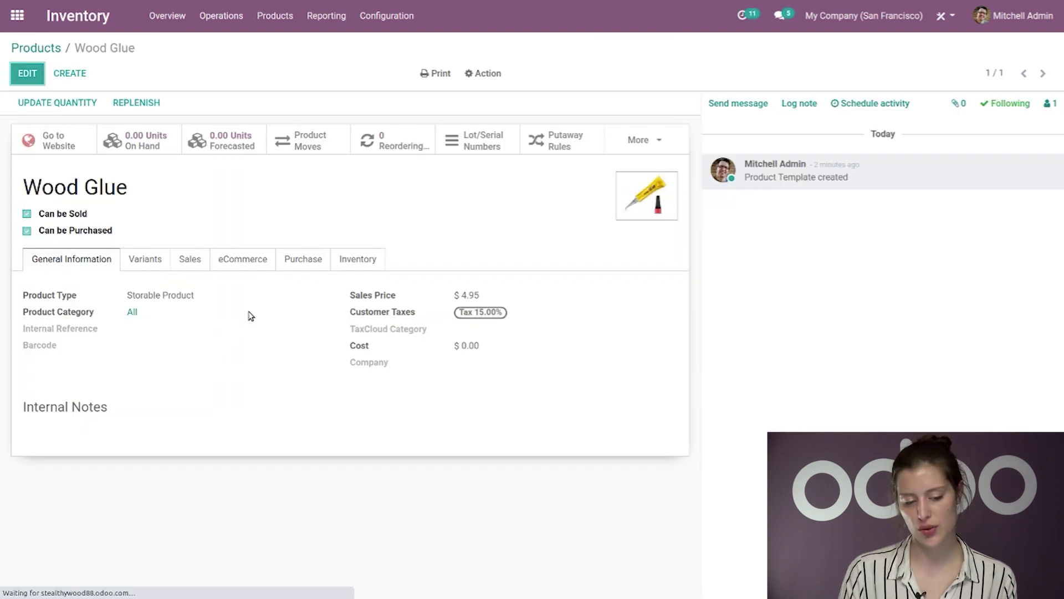
Examine Wood Glue's product type, its vendor and purchase price, and its inventory settings.
drag(130, 294, 230, 299)
click(231, 299)
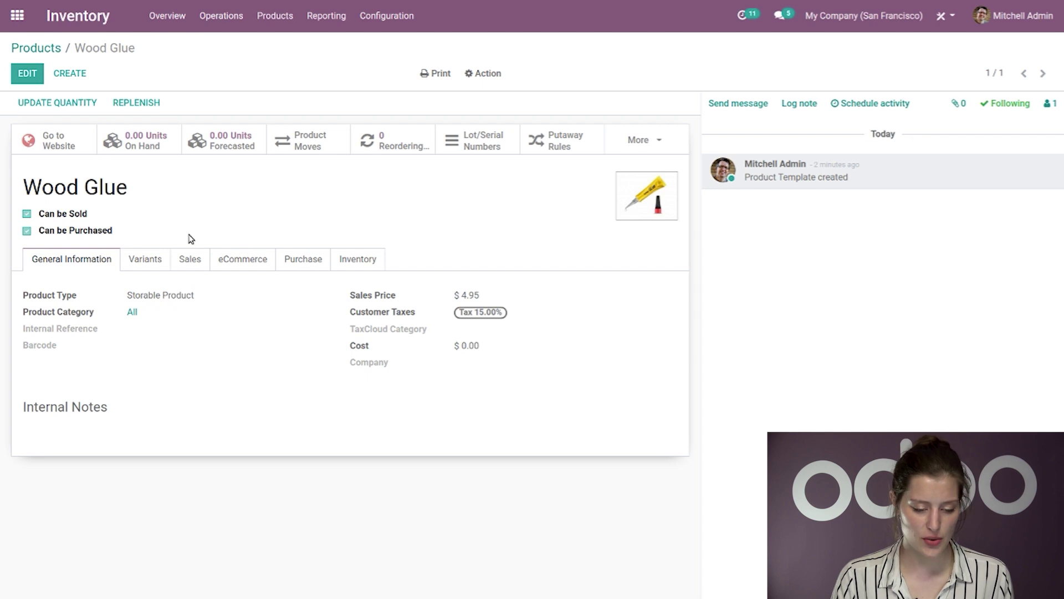
click(303, 264)
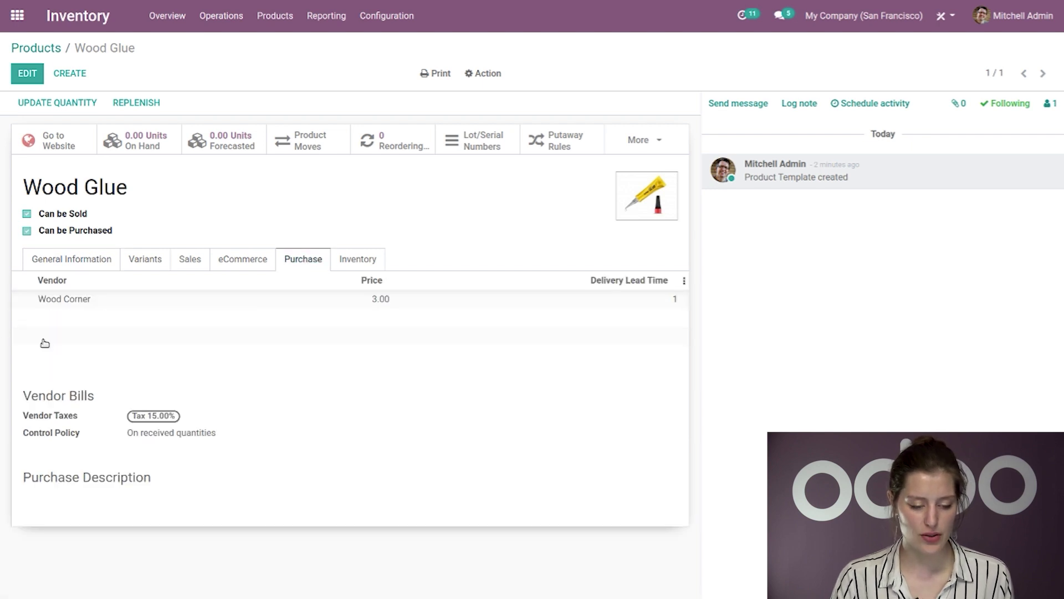
click(370, 264)
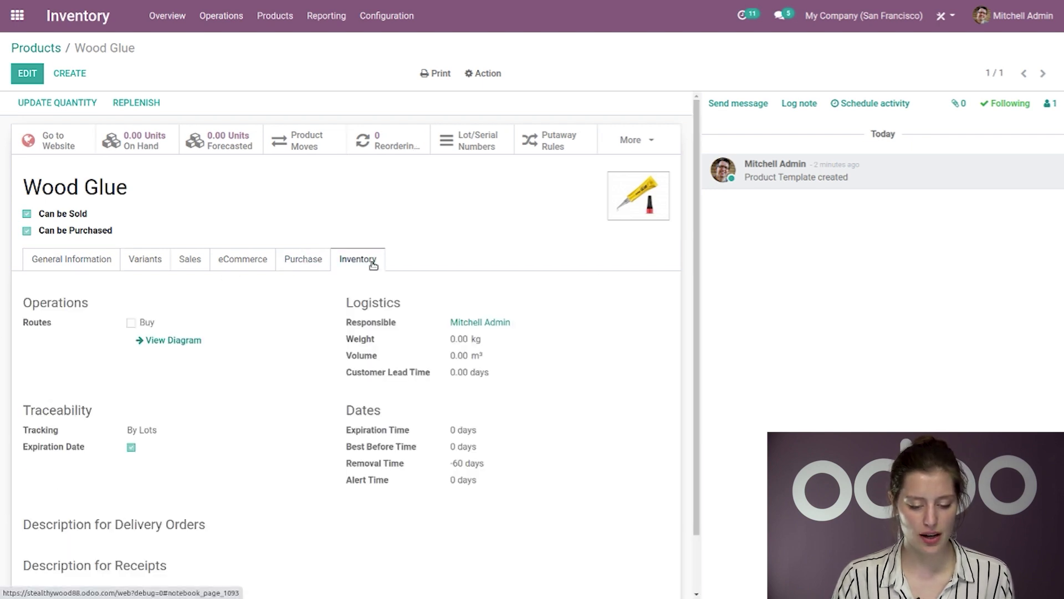
Try toggling Wood Glue's expiration date and tracking options, restore tracking by lots with expiration dates, and save the product.
click(24, 73)
scroll(237, 290, down, 4)
scroll(237, 291, up, 1)
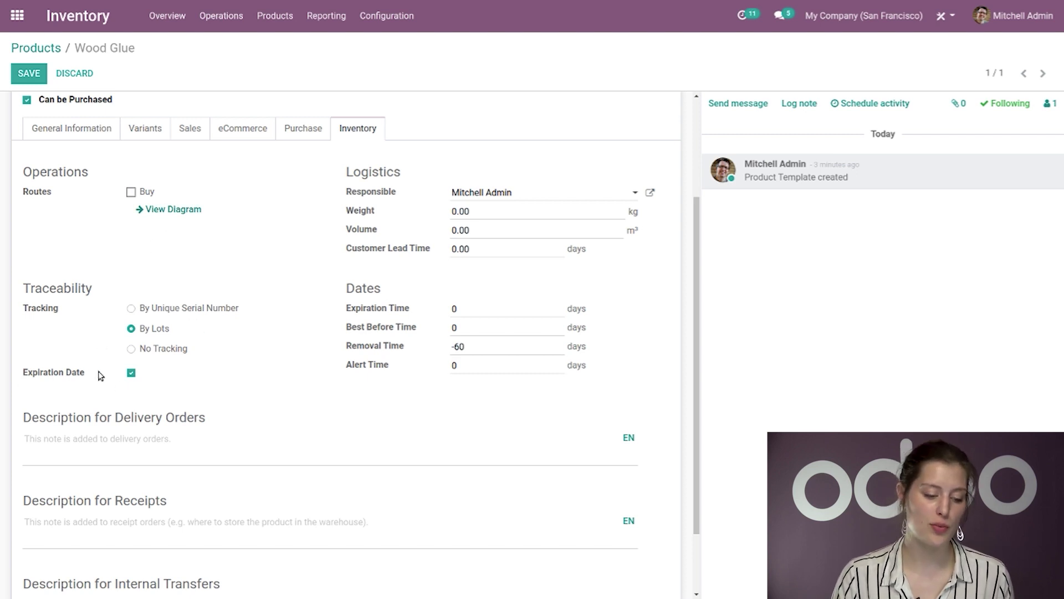
click(131, 373)
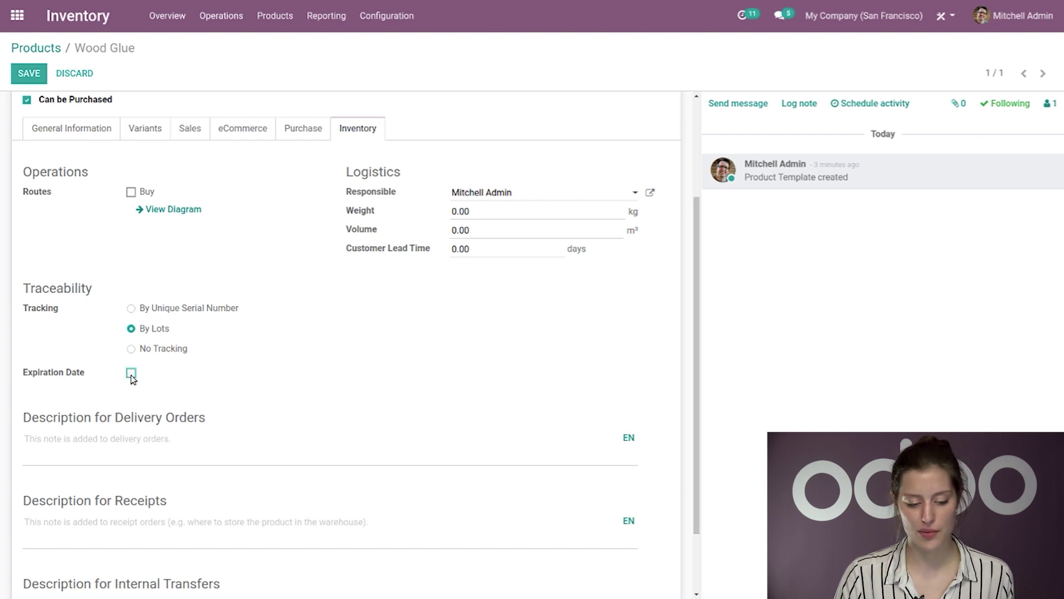
click(130, 373)
click(131, 349)
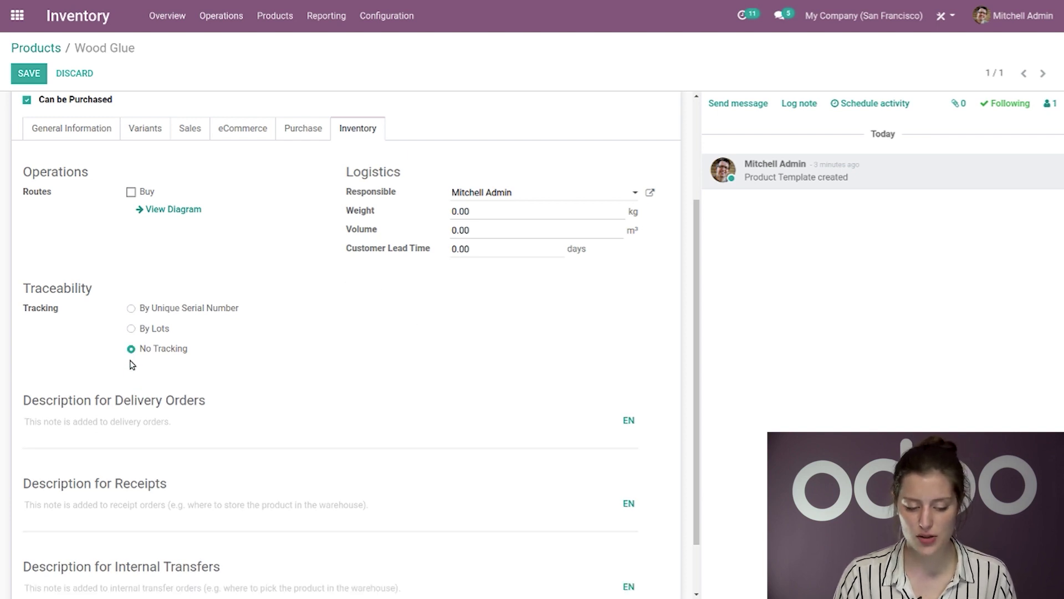
click(132, 329)
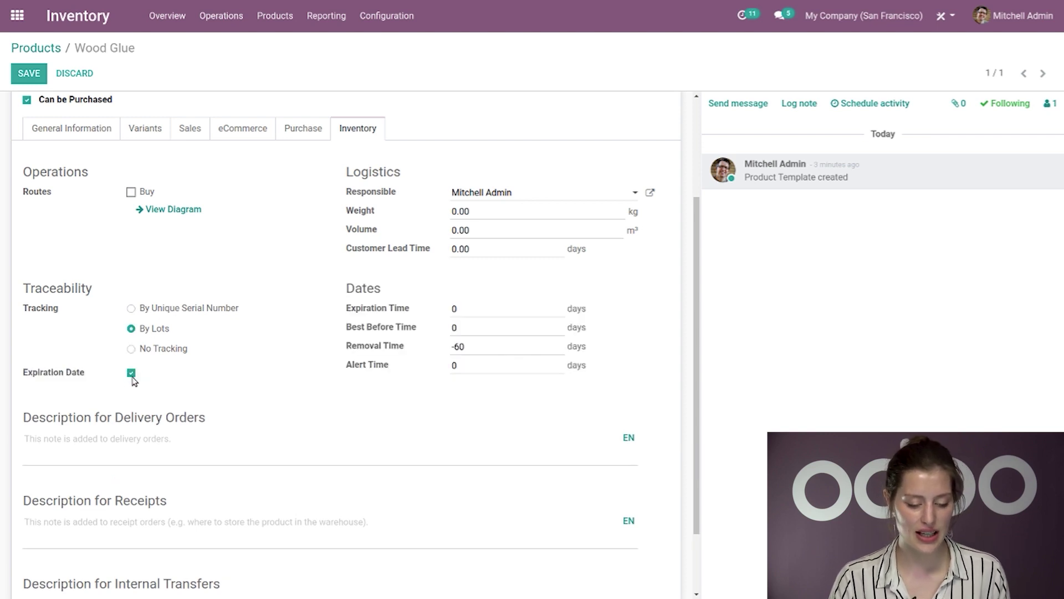
click(131, 373)
click(132, 373)
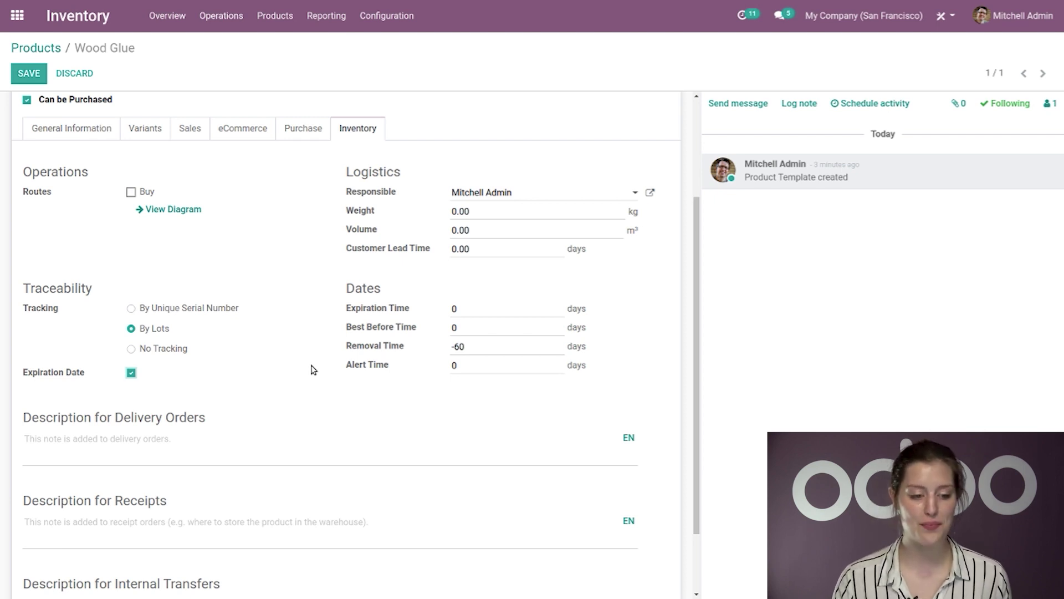
click(29, 73)
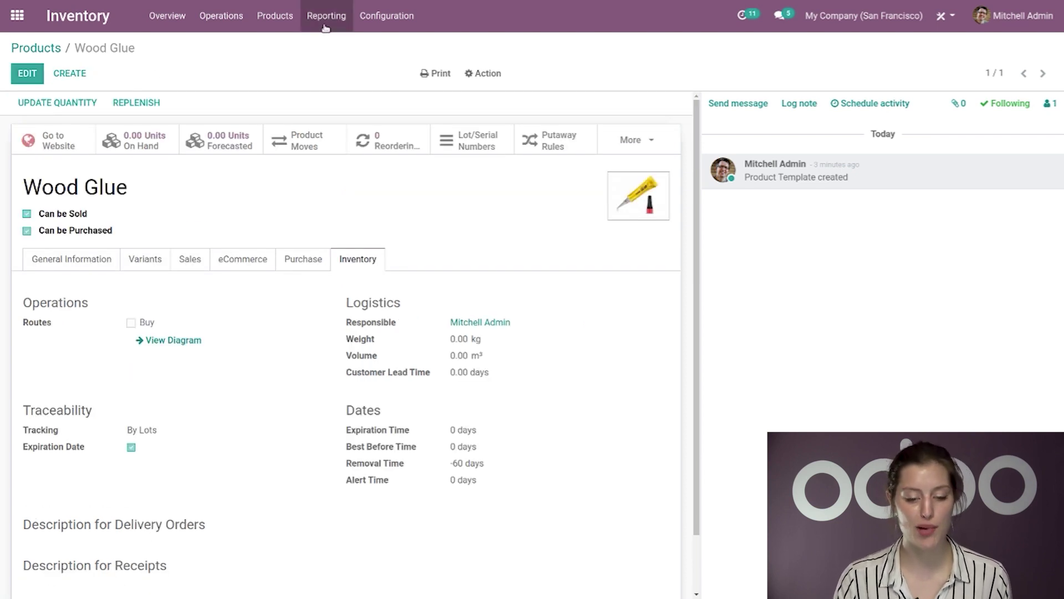
Set the removal strategy of the WH/Stock location to First Expiry First Out (FEFO) and save it.
click(409, 15)
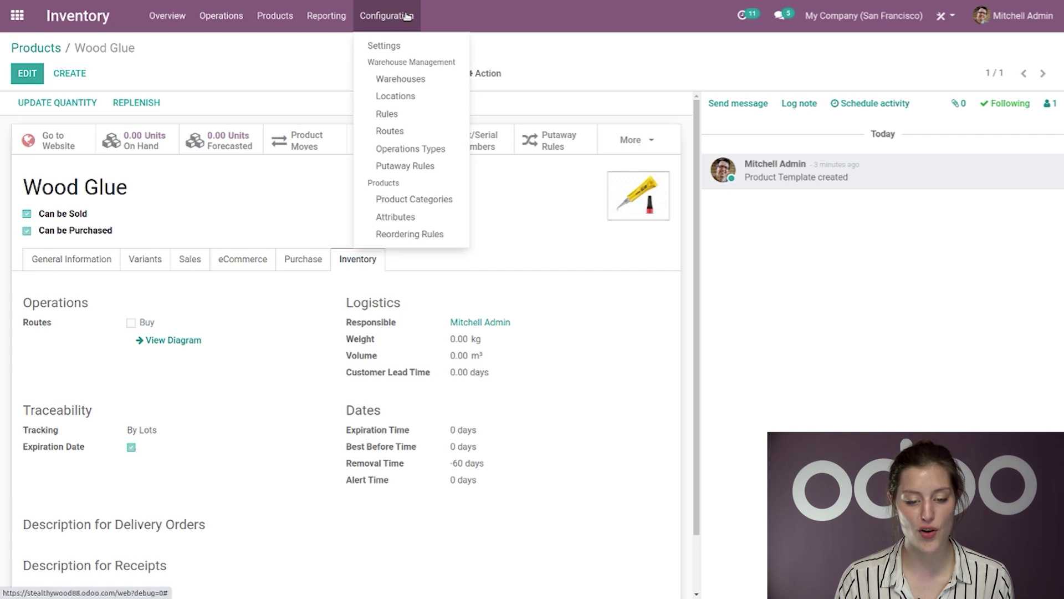
click(398, 96)
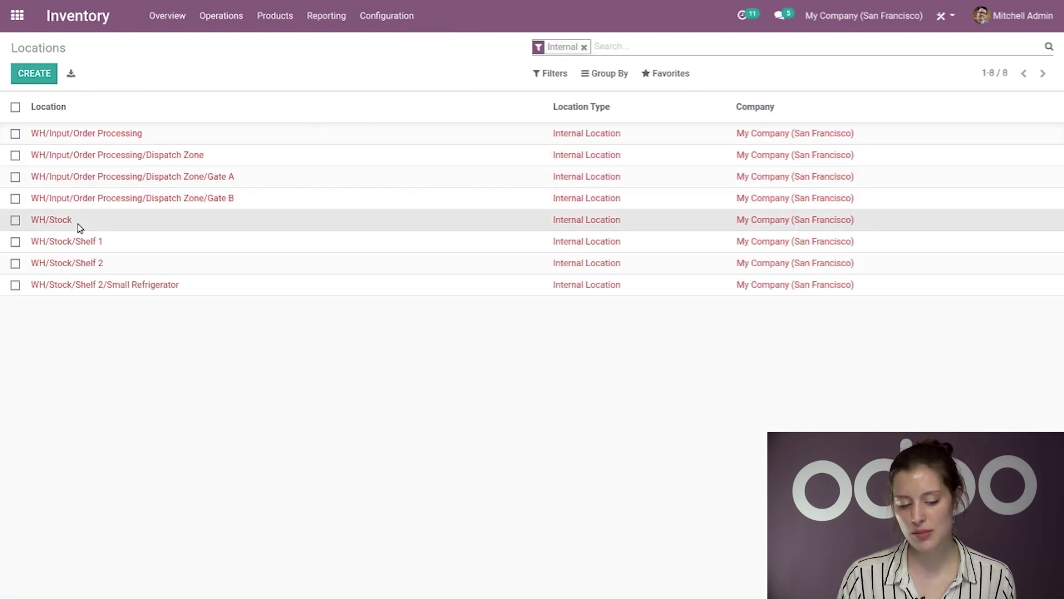
click(78, 224)
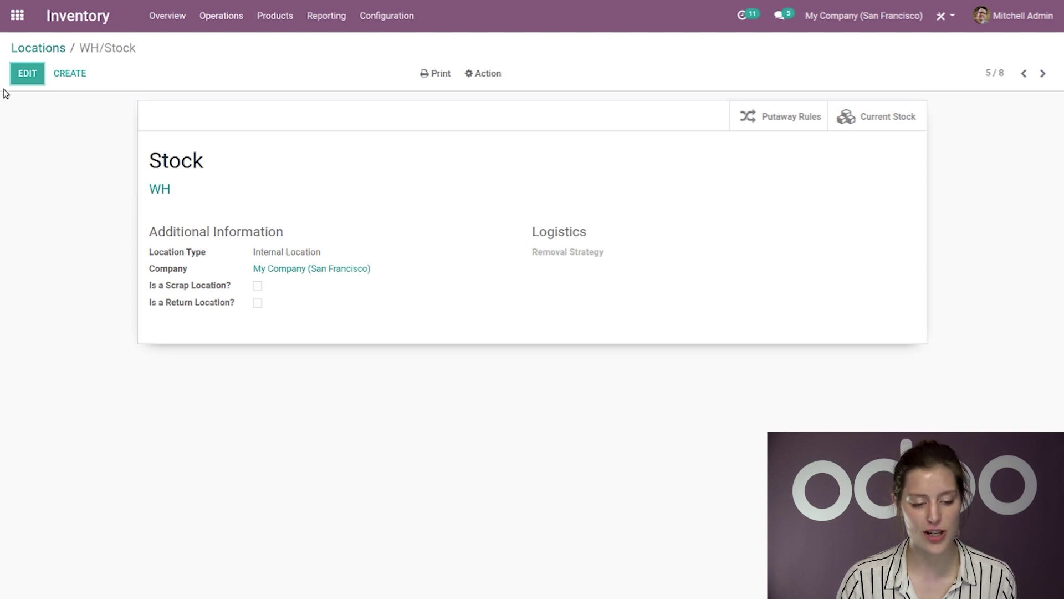
click(28, 75)
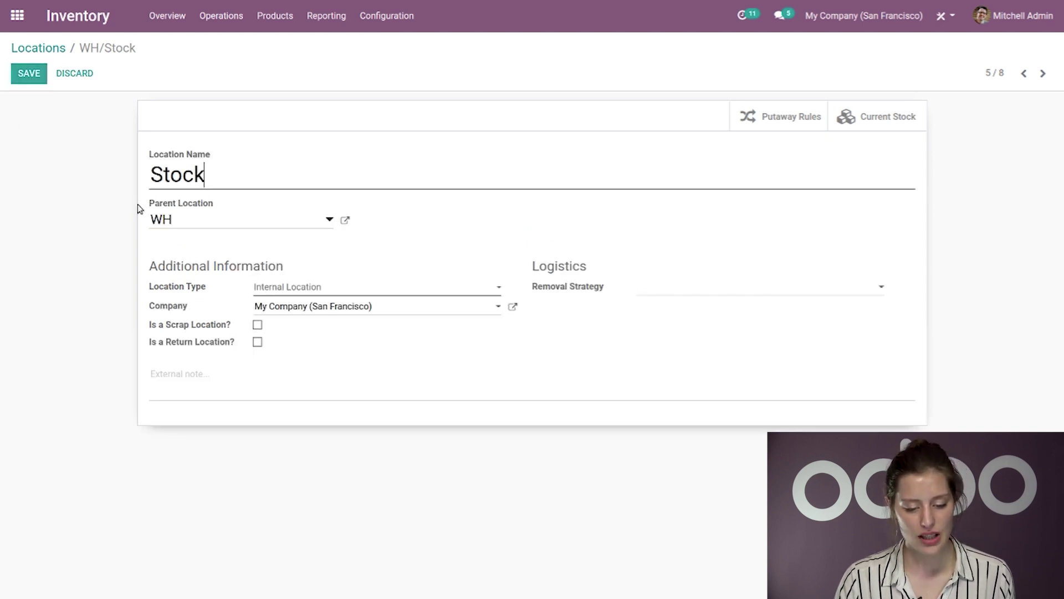
click(667, 290)
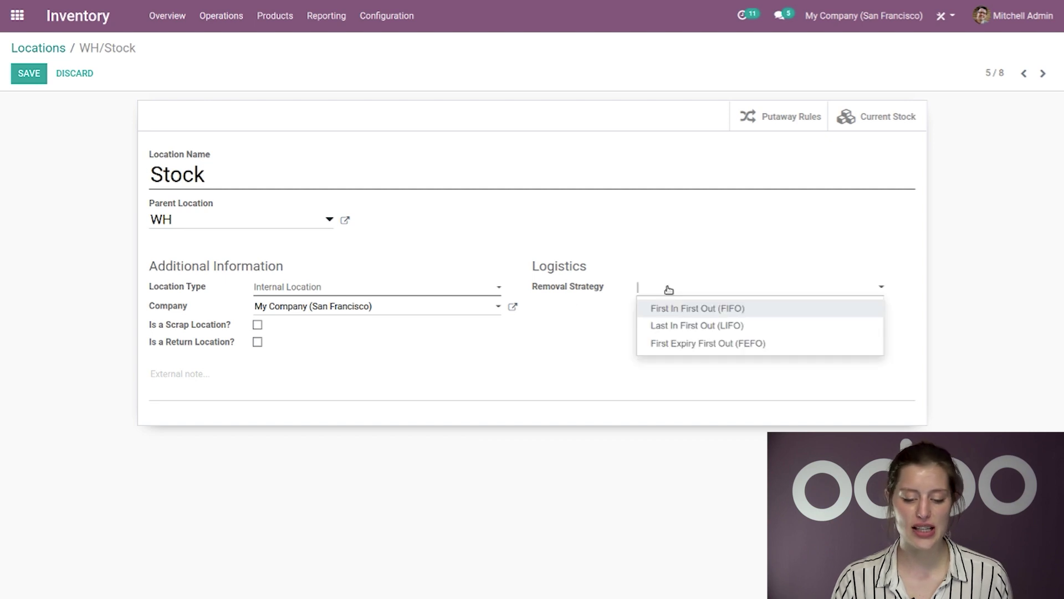
click(672, 344)
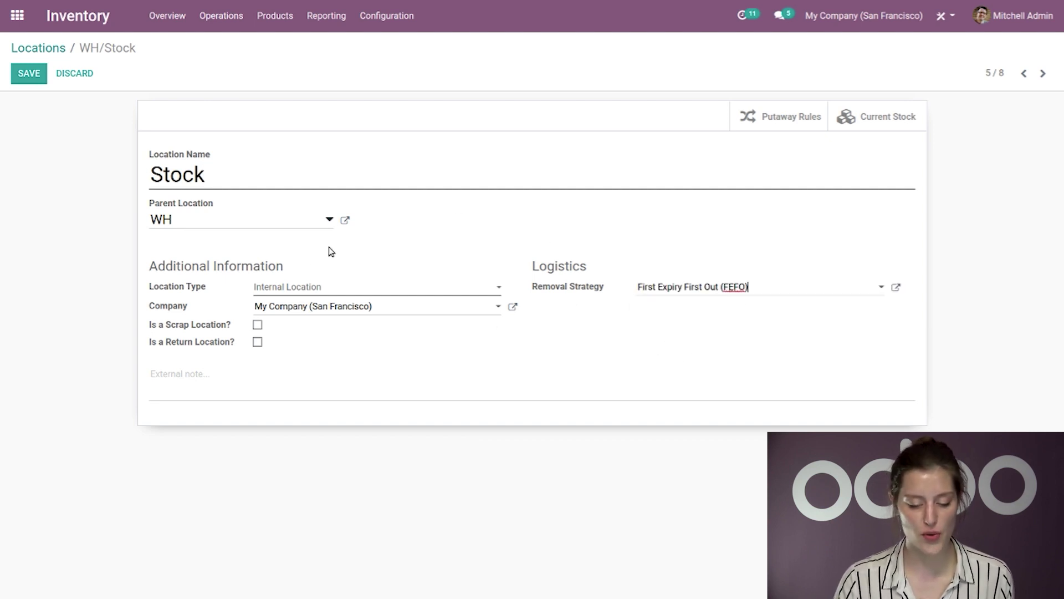
click(40, 80)
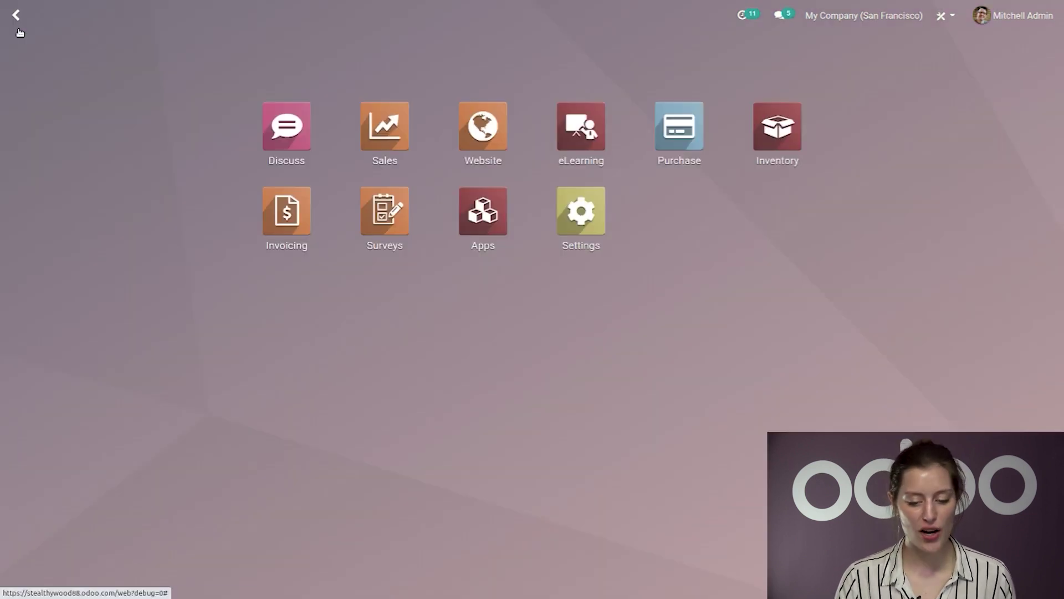
Switch to the Purchase app and create a request for quotation for the vendor Wood Corner.
click(17, 15)
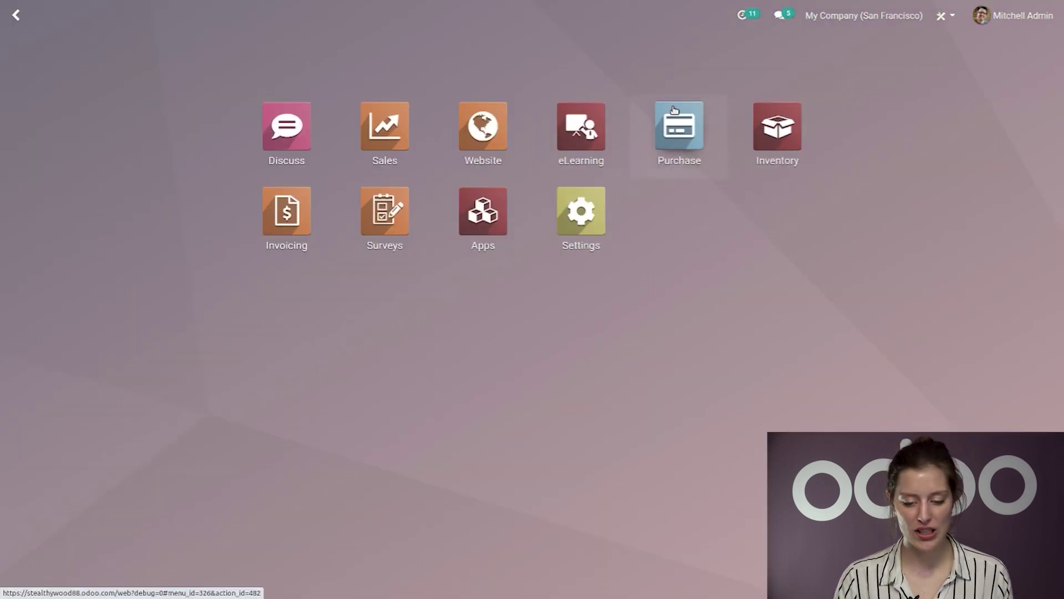
click(675, 110)
click(34, 74)
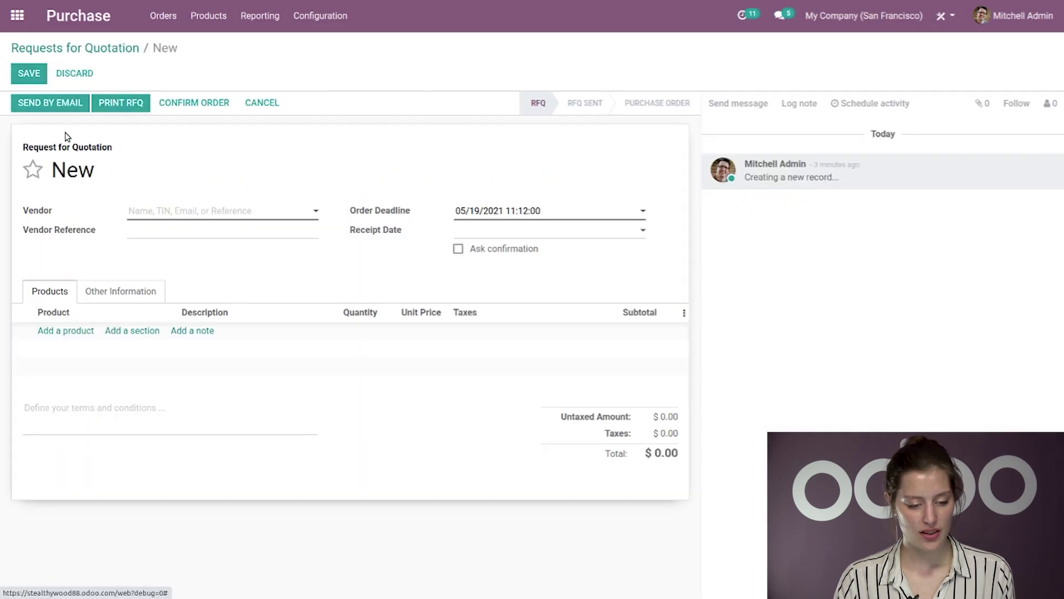
click(175, 211)
text(woo)
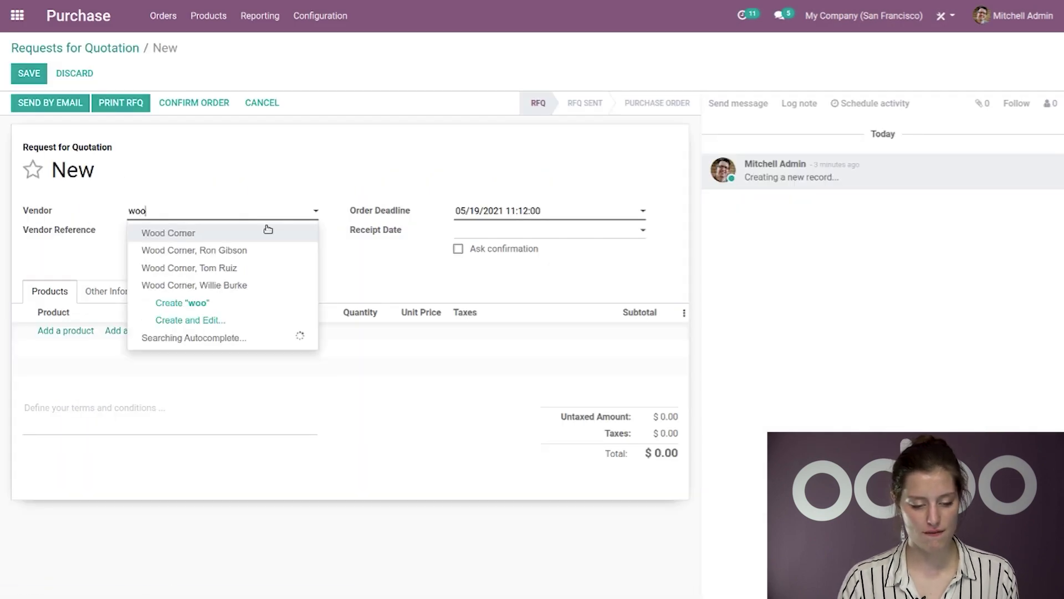
click(268, 231)
Add 20 units of Wood Glue to the request for quotation and save it.
click(67, 331)
text(woo)
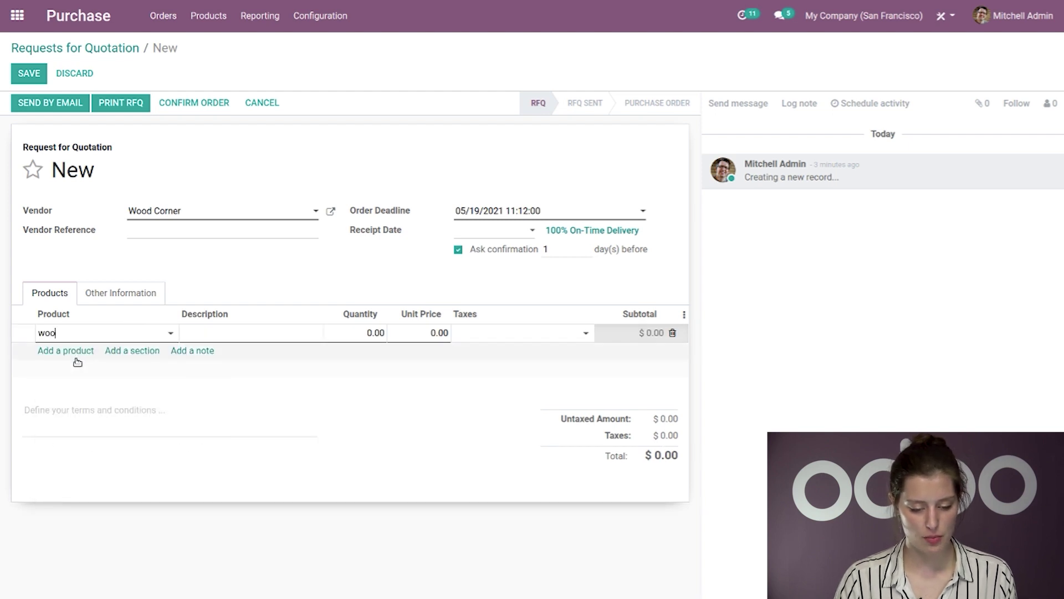
click(77, 359)
click(374, 332)
text(20)
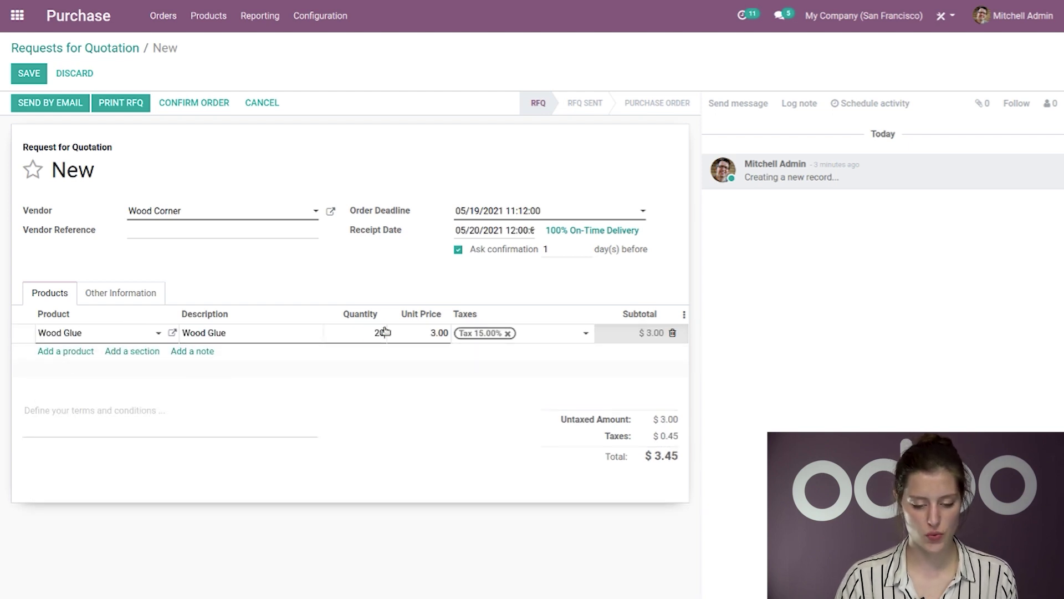
click(330, 294)
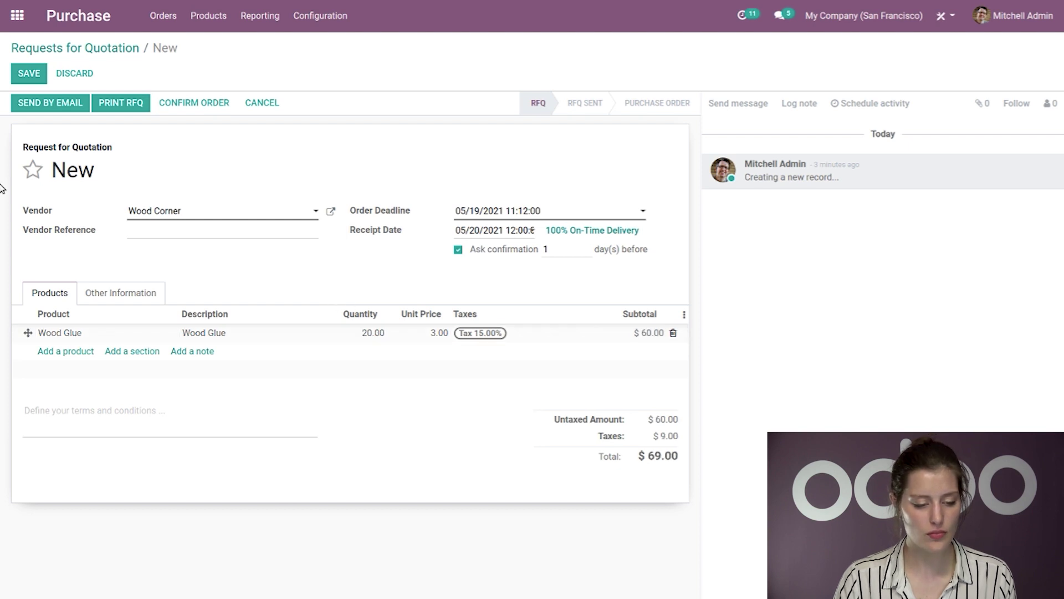
click(23, 73)
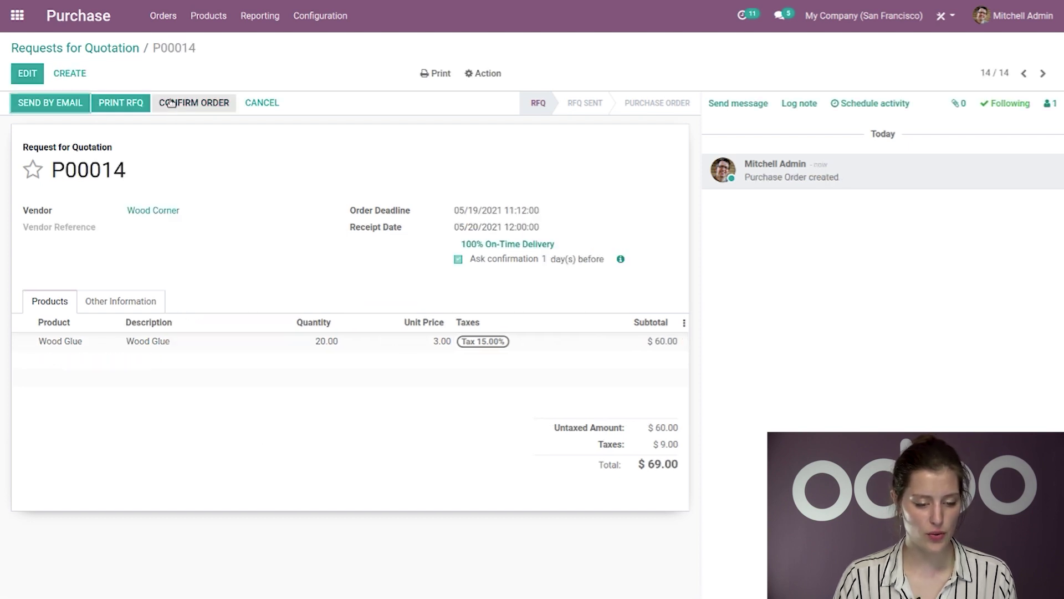
Confirm the order and open the Wood Glue line's detailed operations on its receipt.
click(192, 102)
click(104, 104)
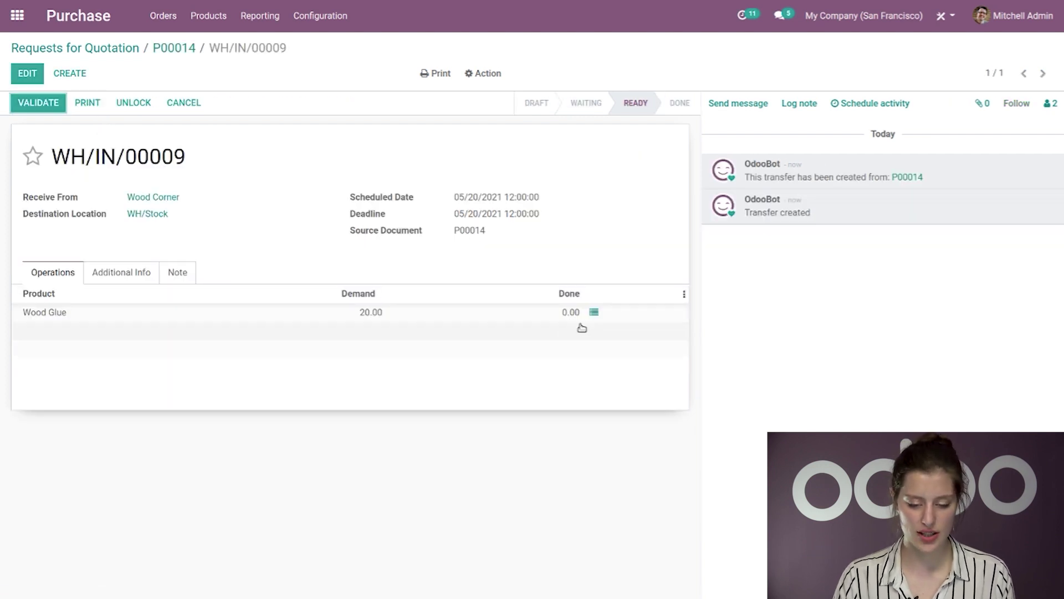
click(595, 313)
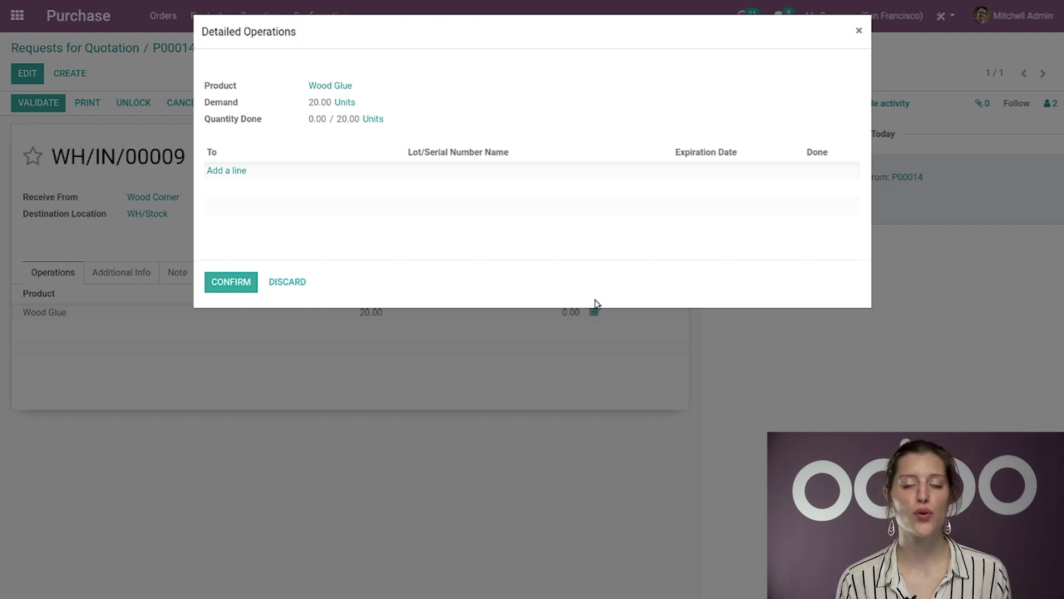
Add a detailed operations line for lot 0001 of Wood Glue with 8 units done.
click(228, 170)
click(476, 177)
text(0001)
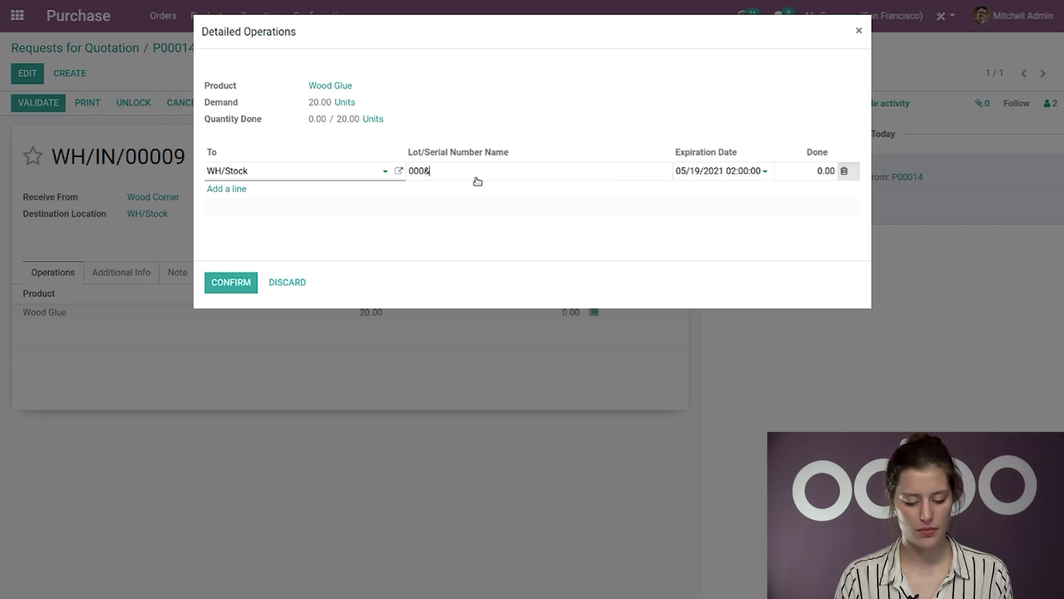
click(798, 172)
text(8)
Set the expiration date of lot 0001 to 02/02/2023.
click(703, 175)
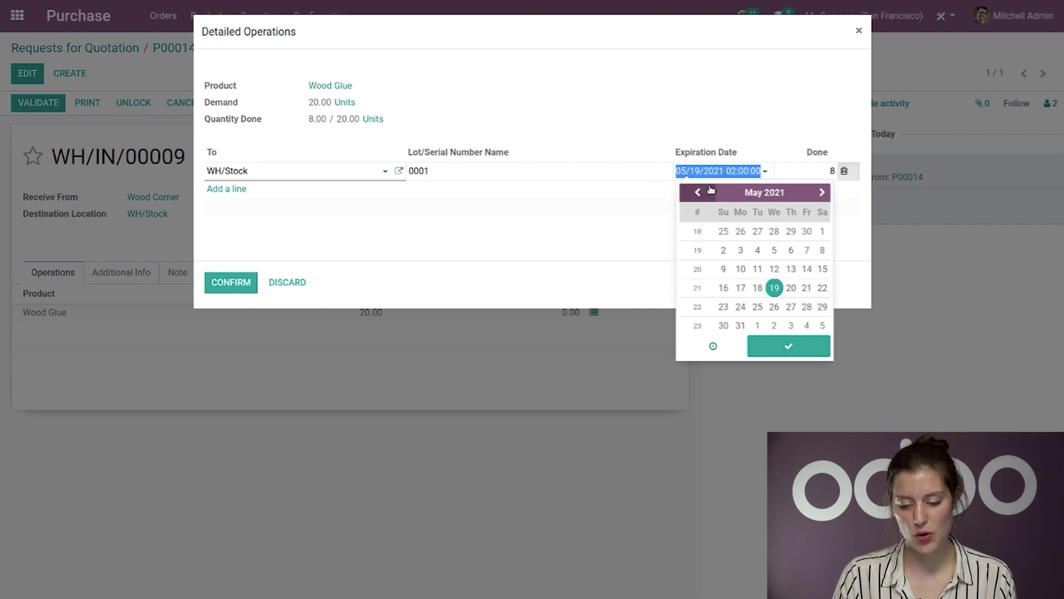
click(727, 191)
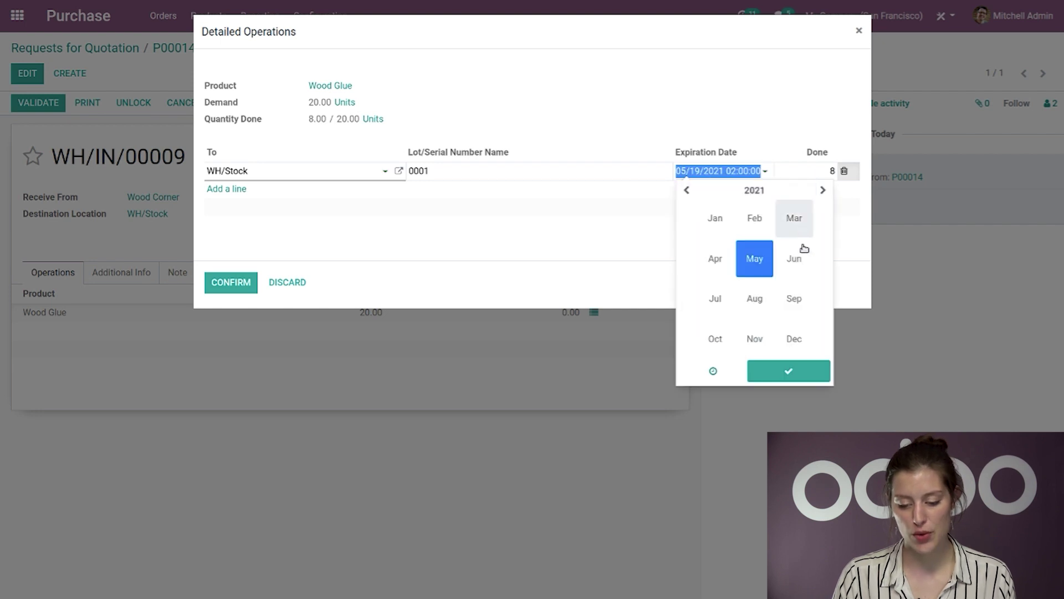
click(771, 189)
click(749, 265)
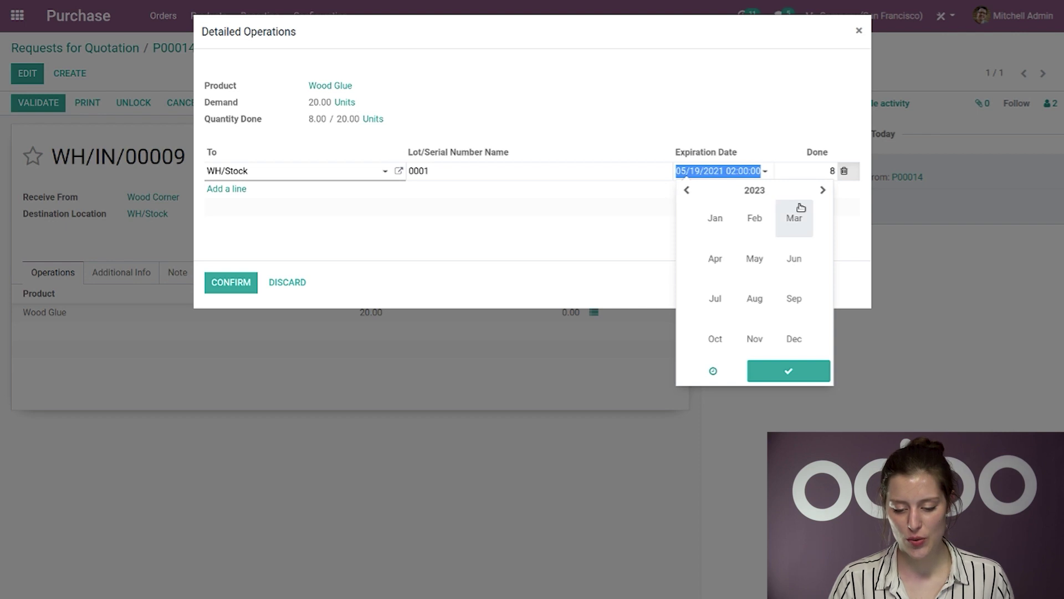
click(715, 218)
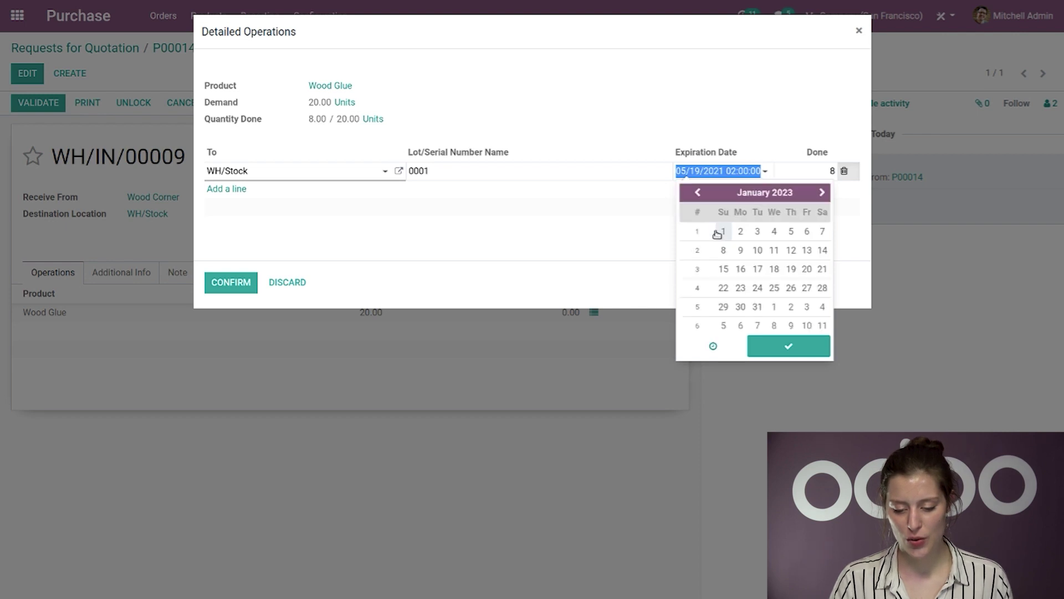
click(792, 310)
click(788, 346)
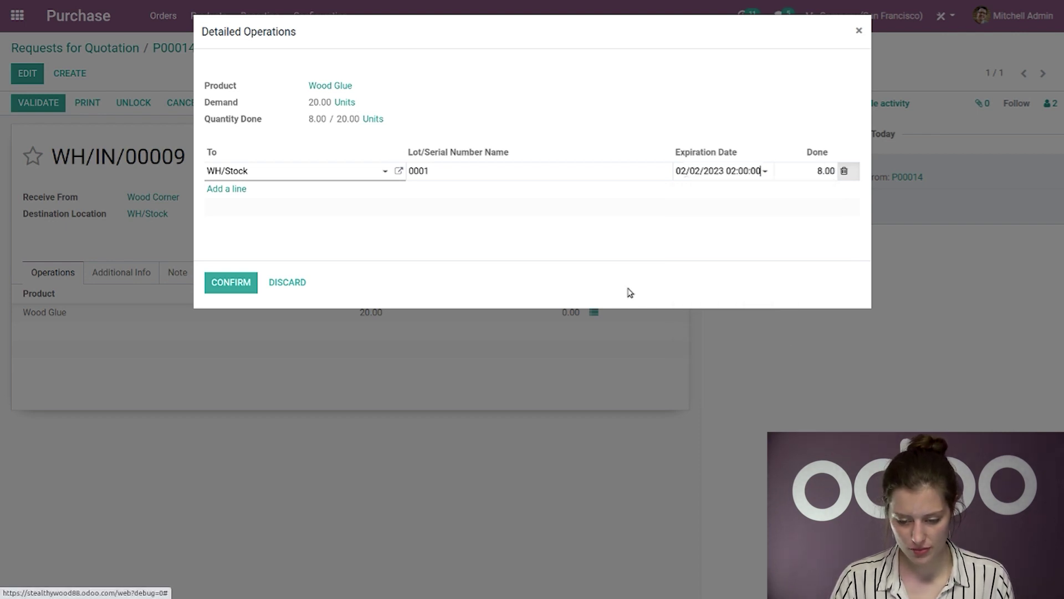
Add a second line for lot 0002 with 8 units done.
click(233, 189)
click(440, 195)
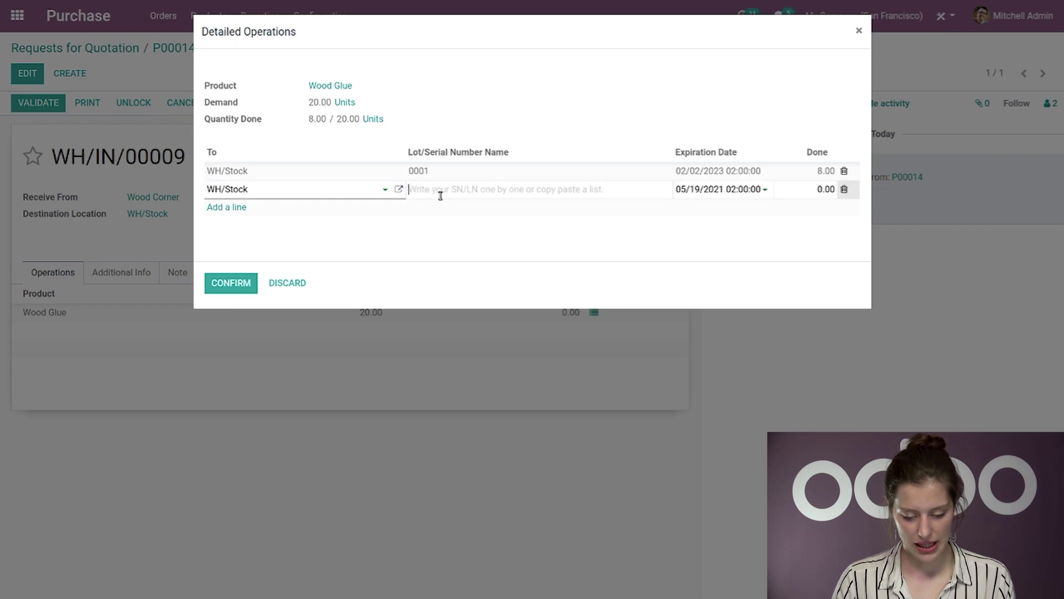
text(0002)
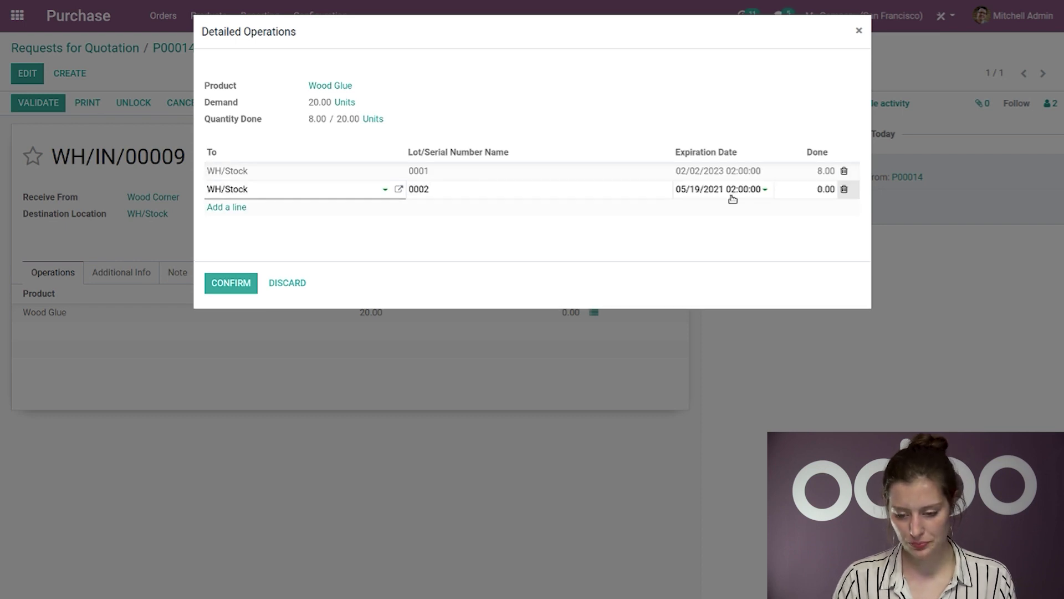
click(825, 189)
text(8)
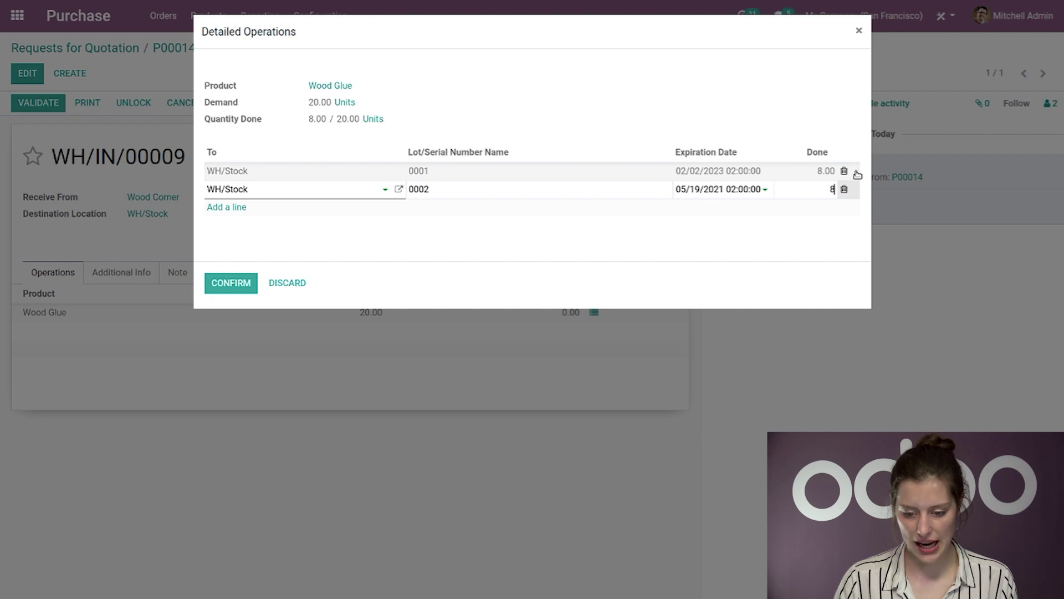
Set the expiration date of lot 0002 to 01/18/2023.
click(699, 192)
click(738, 212)
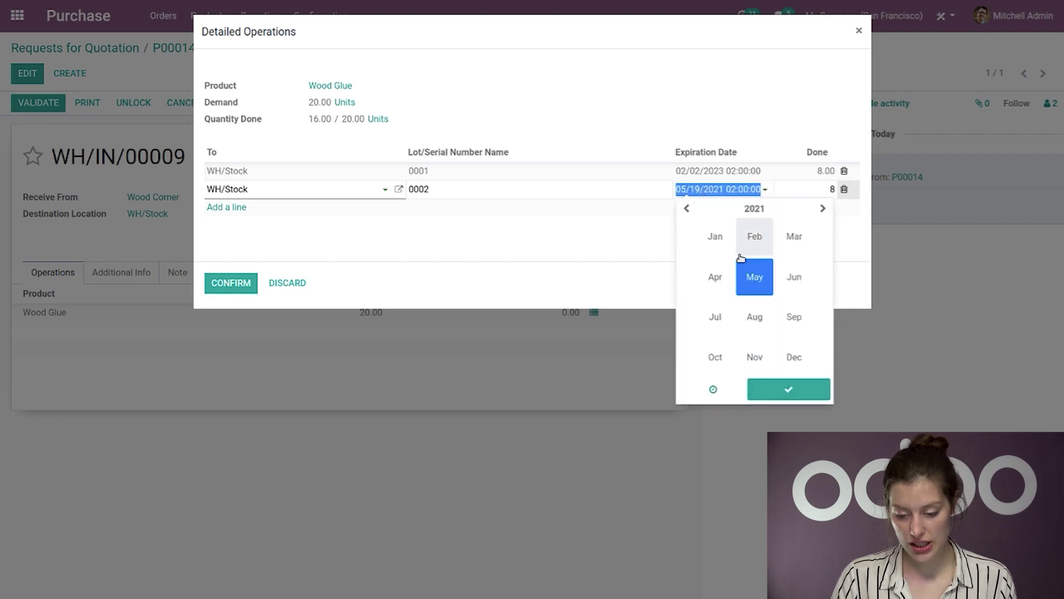
click(753, 210)
click(755, 279)
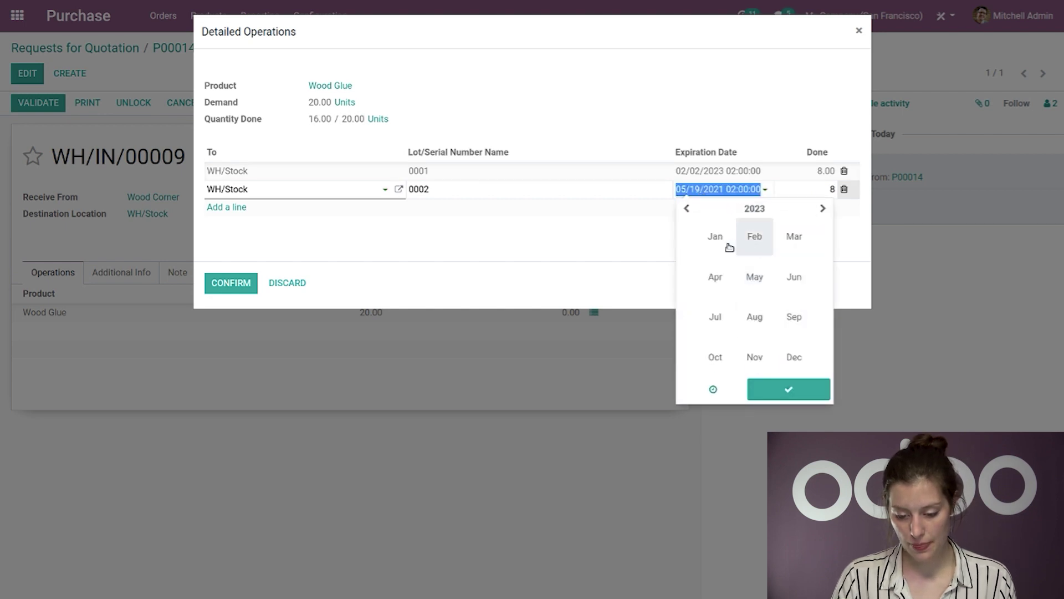
click(715, 237)
click(774, 287)
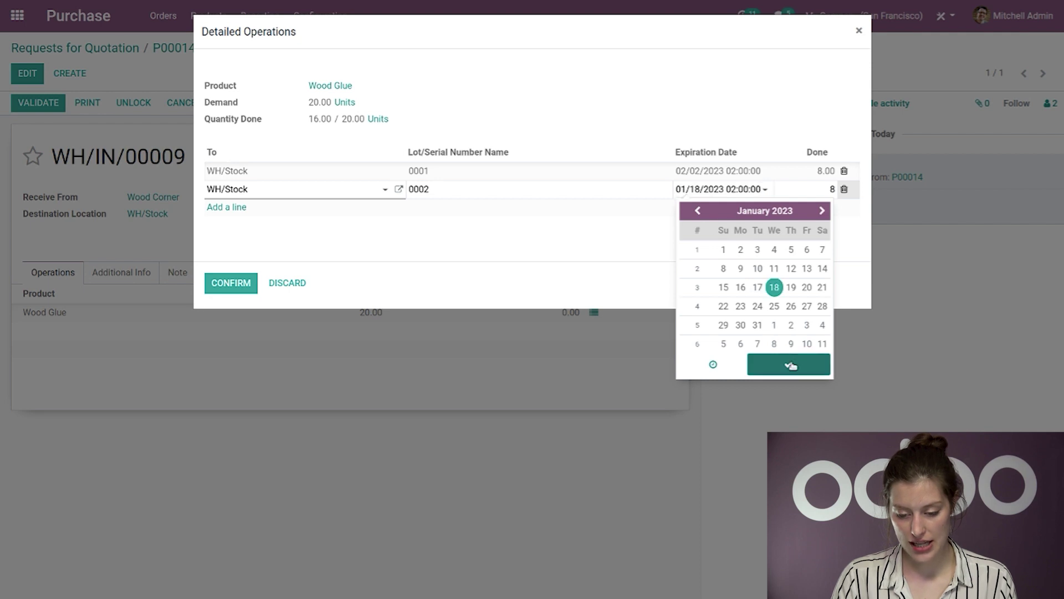
click(788, 363)
Add a third line for lot 0003 with 4 units done.
click(227, 207)
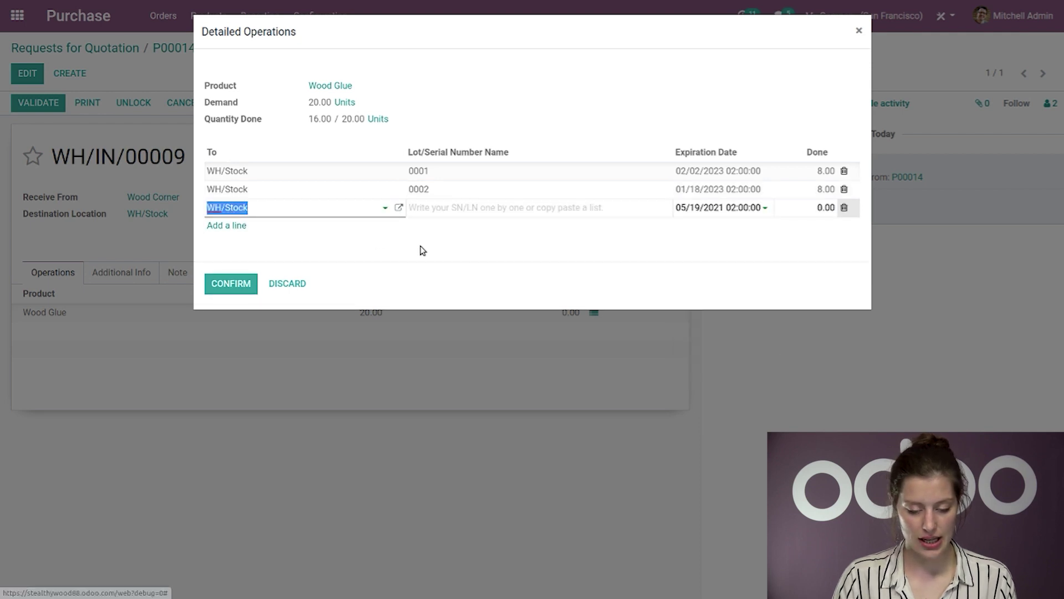
click(455, 207)
text(0003)
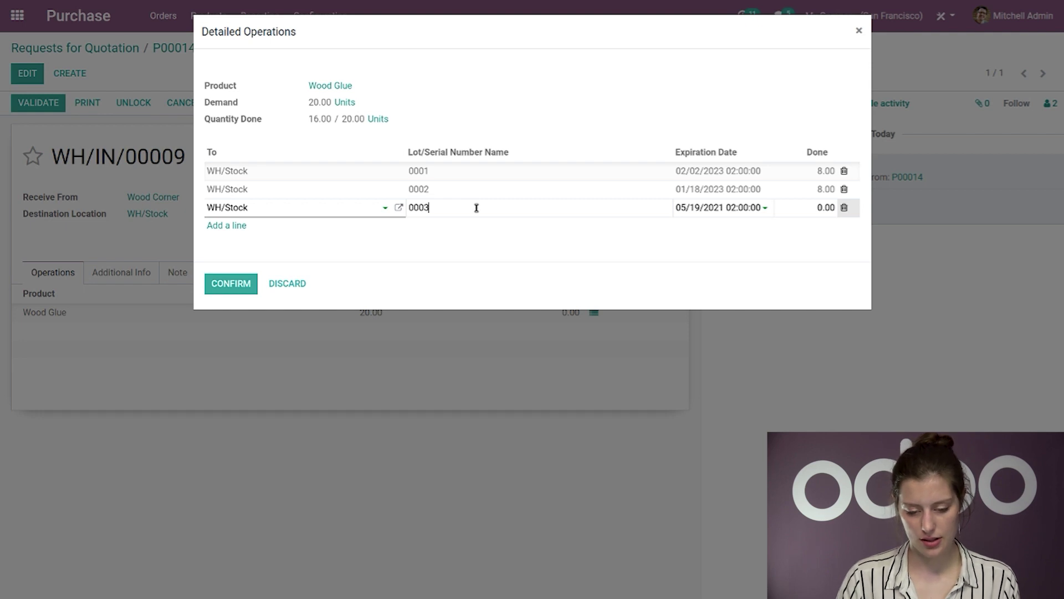
click(811, 208)
text(4)
Set the expiration date of lot 0003 to 12/22/2022, then confirm the lot lines and validate the receipt.
click(737, 209)
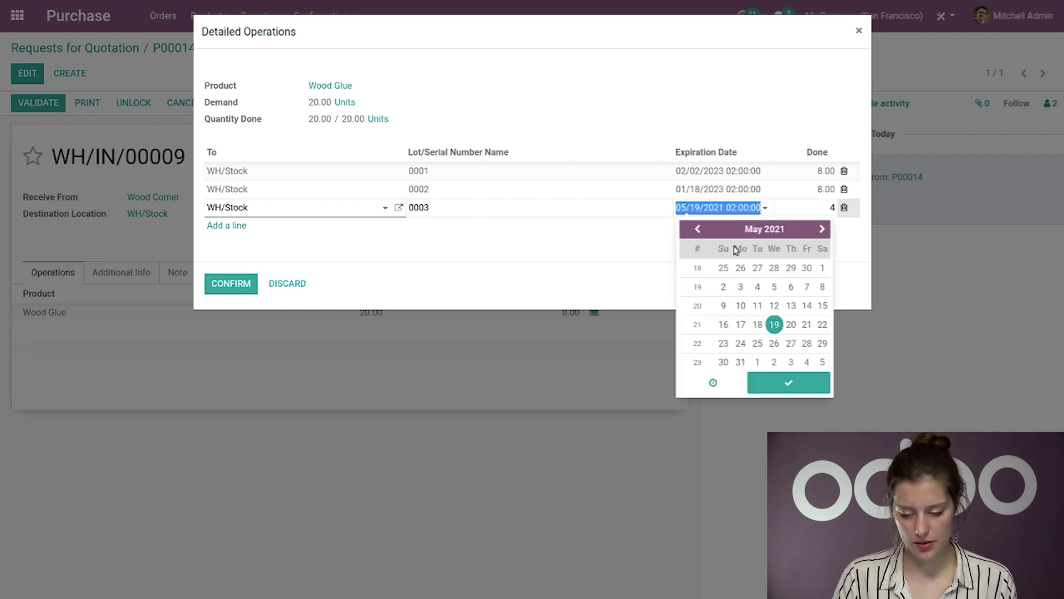
click(762, 231)
click(763, 228)
click(725, 298)
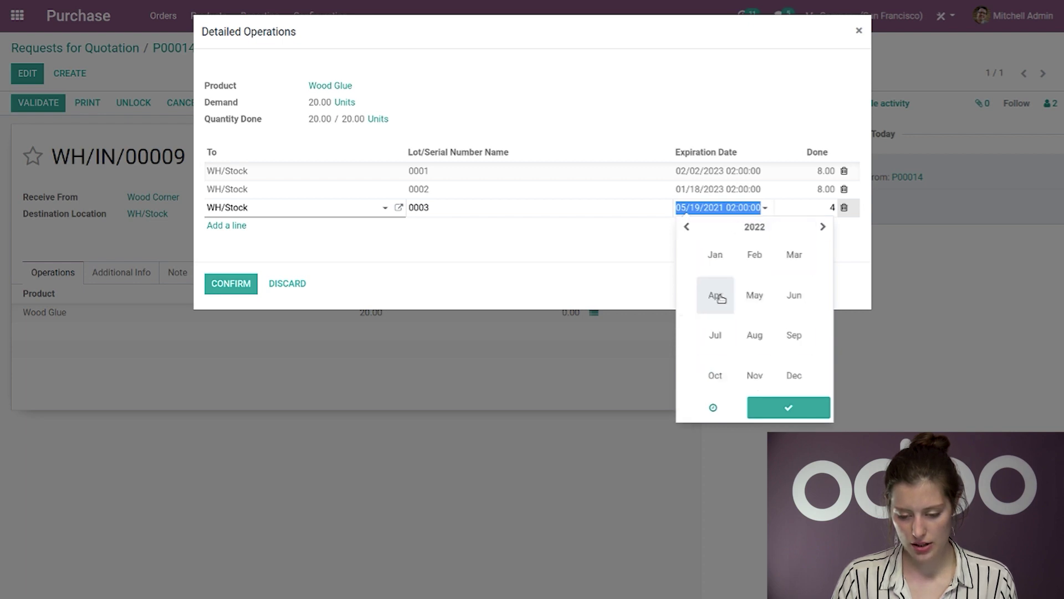
click(796, 376)
click(791, 324)
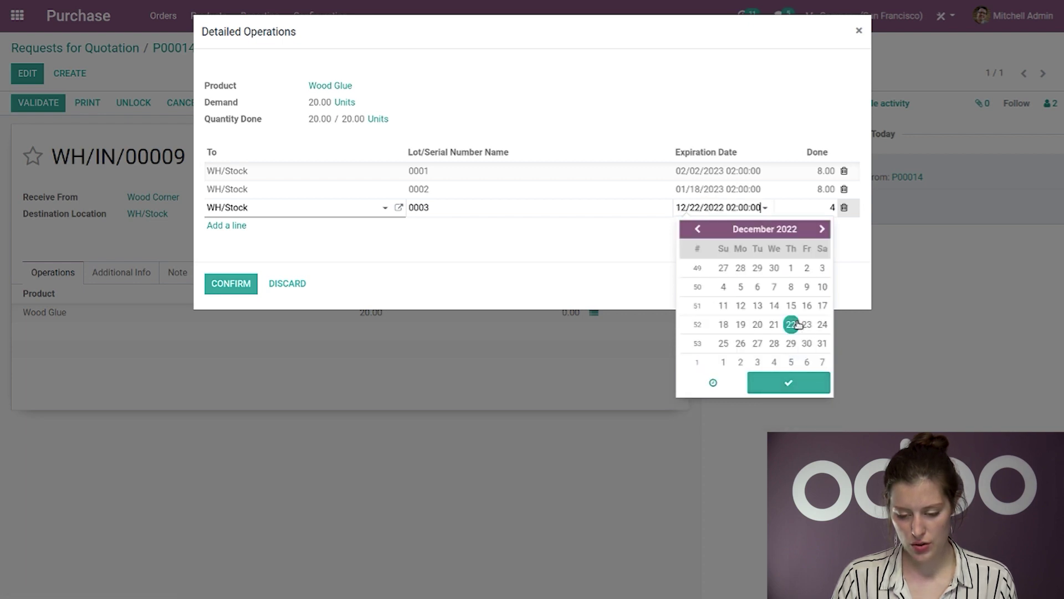
click(800, 387)
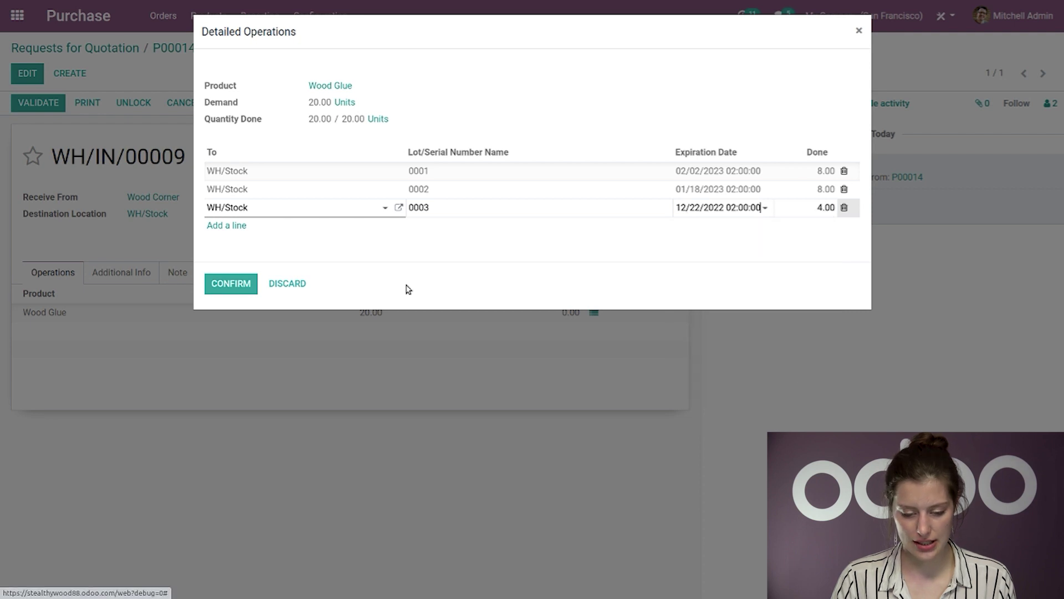
click(233, 284)
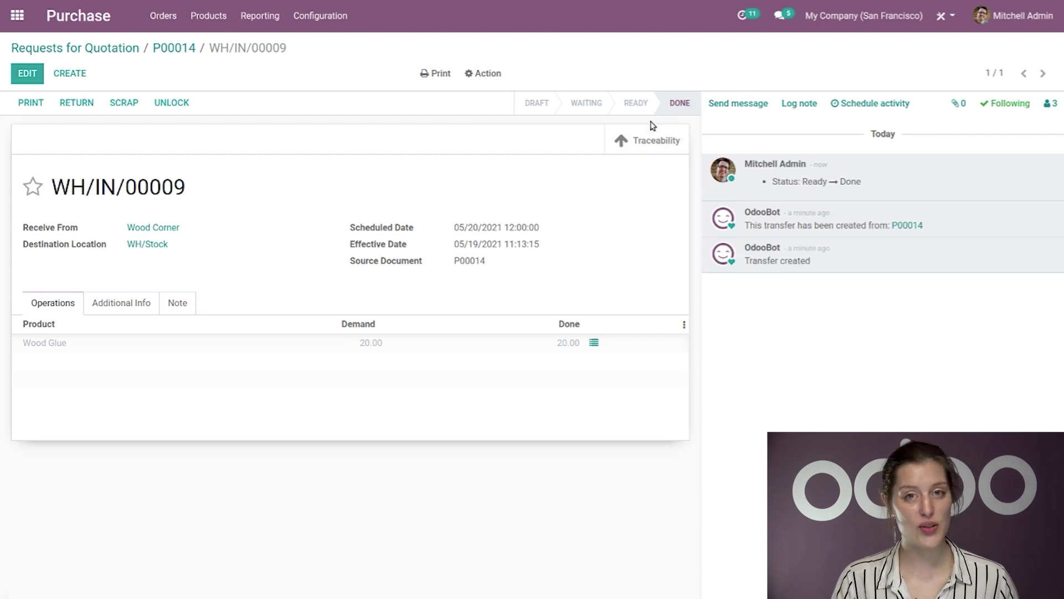
Switch to the Inventory app and open the current stock of the WH/Stock location.
click(17, 15)
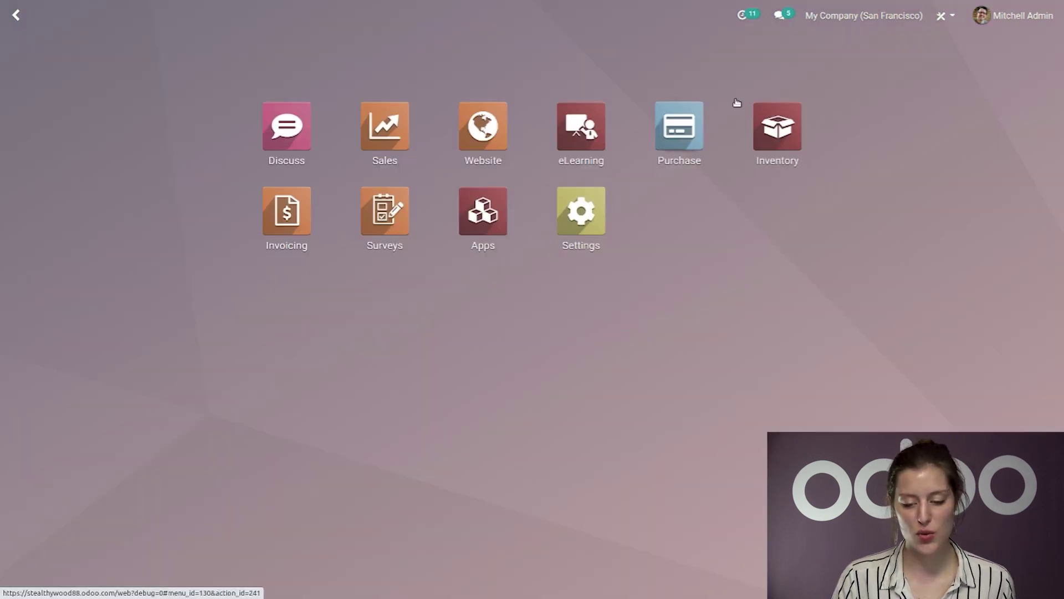
click(775, 152)
click(392, 22)
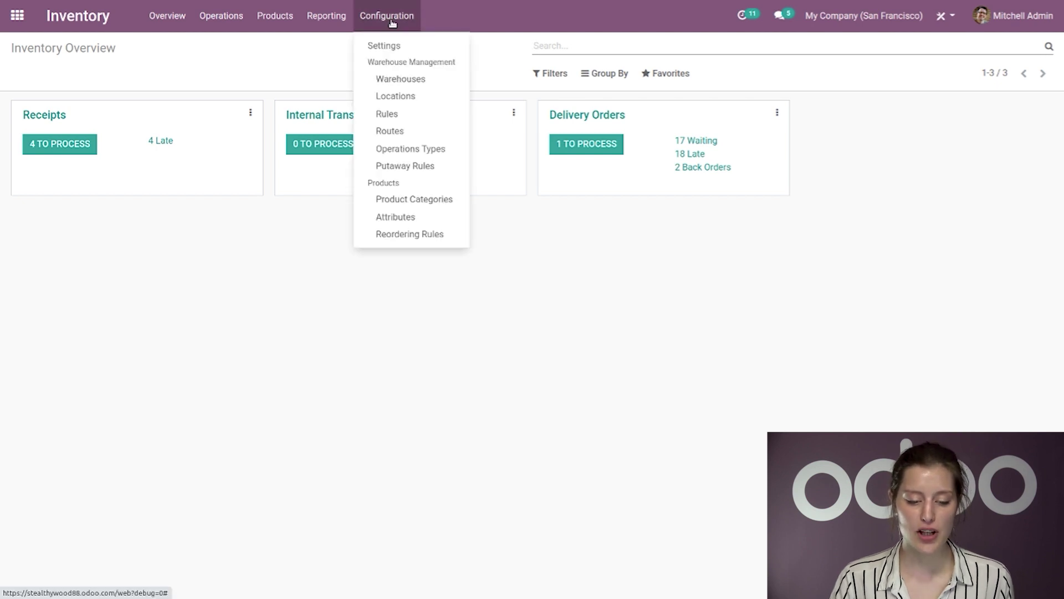
click(398, 97)
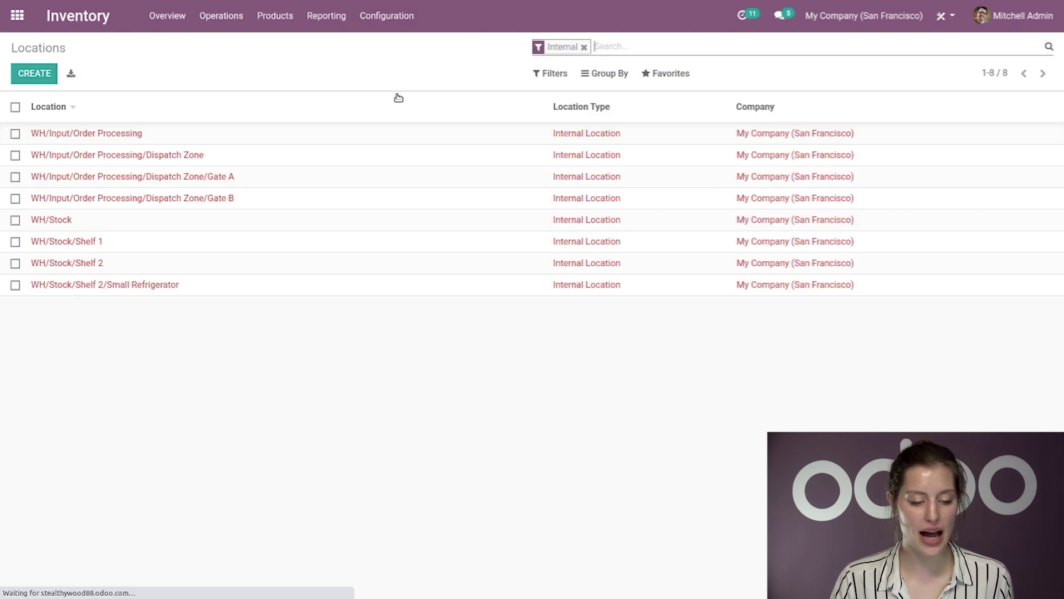
click(101, 224)
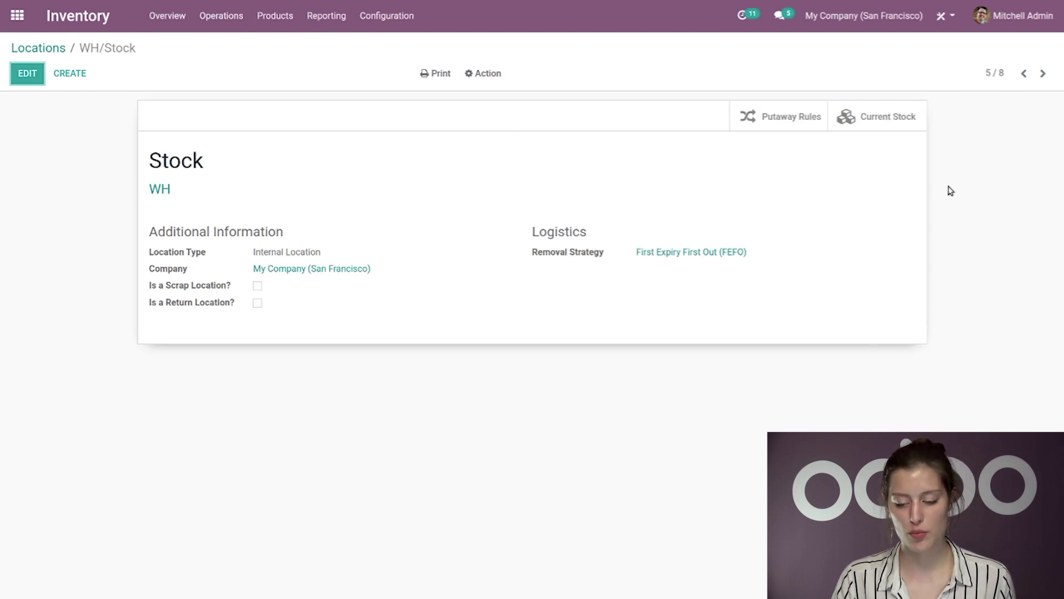
click(860, 113)
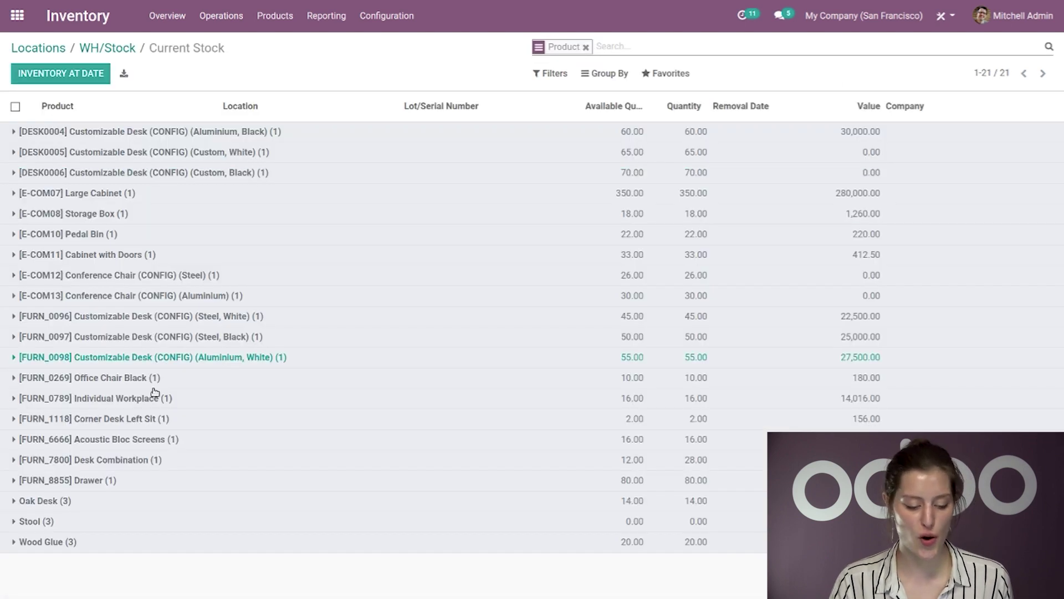
Examine the quantities and removal dates of the Wood Glue lots in stock, including the details of lot 0001.
click(89, 541)
scroll(239, 455, down, 1)
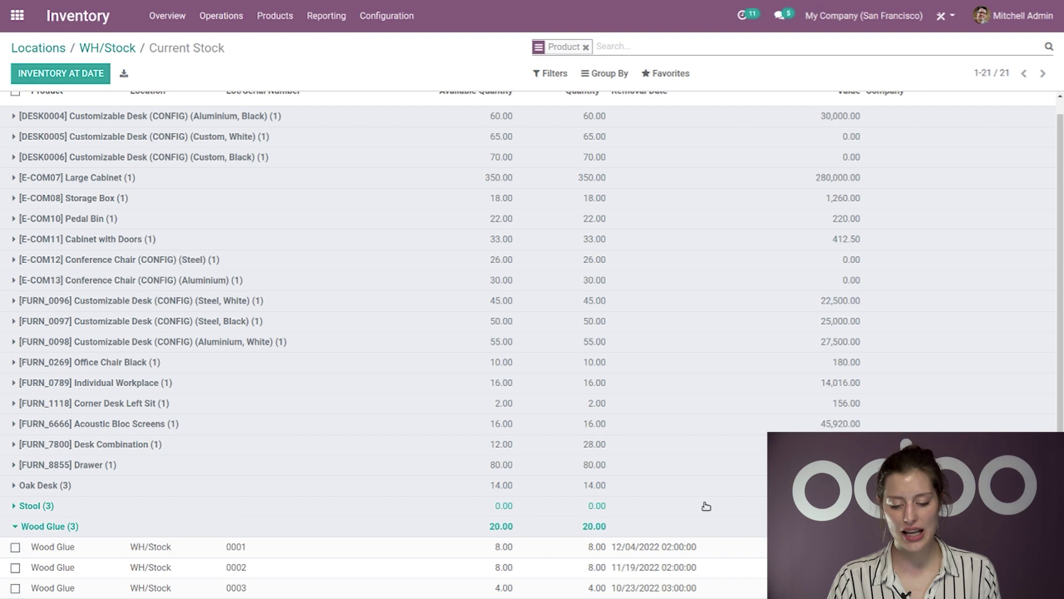
scroll(609, 429, up, 1)
scroll(662, 431, down, 1)
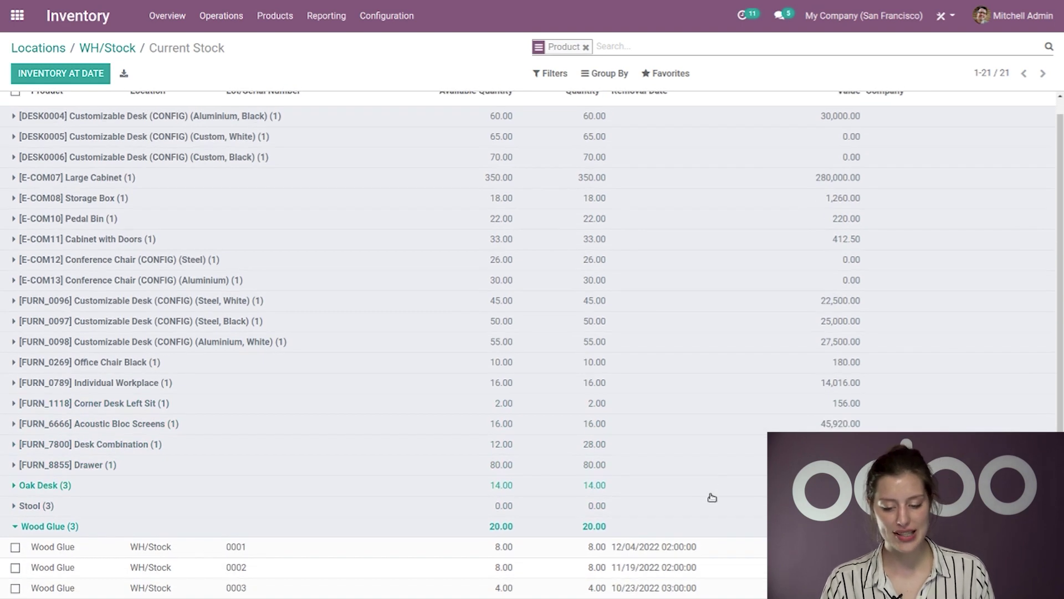
scroll(451, 373, up, 1)
scroll(423, 459, down, 1)
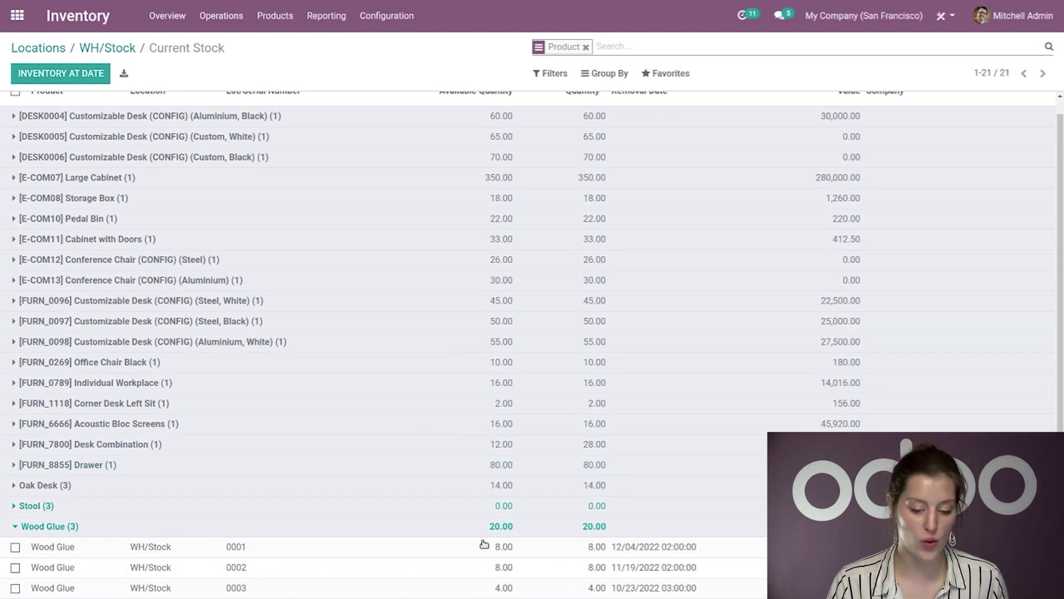
click(257, 553)
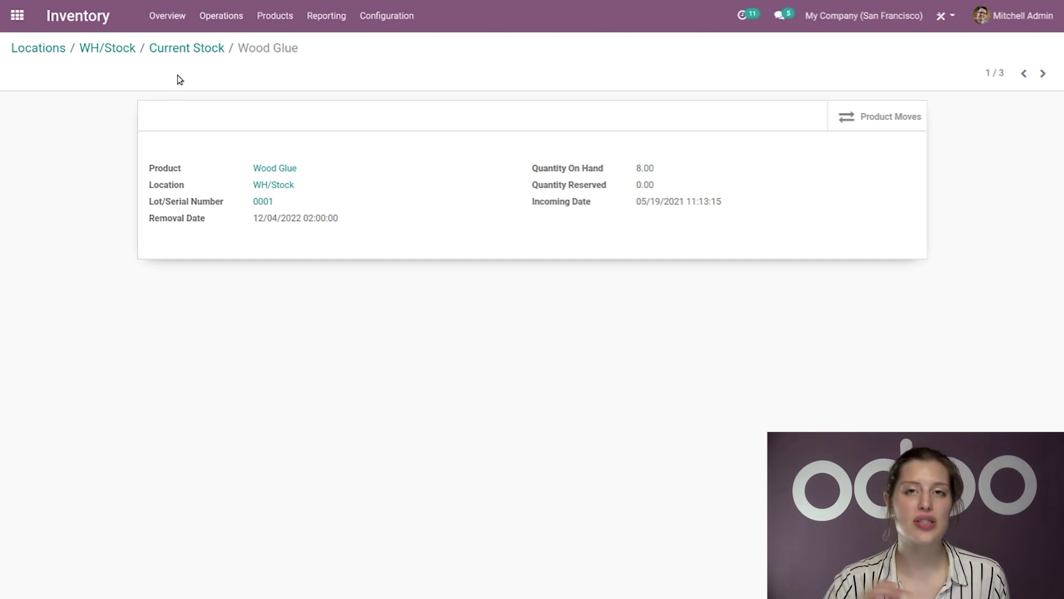
click(186, 48)
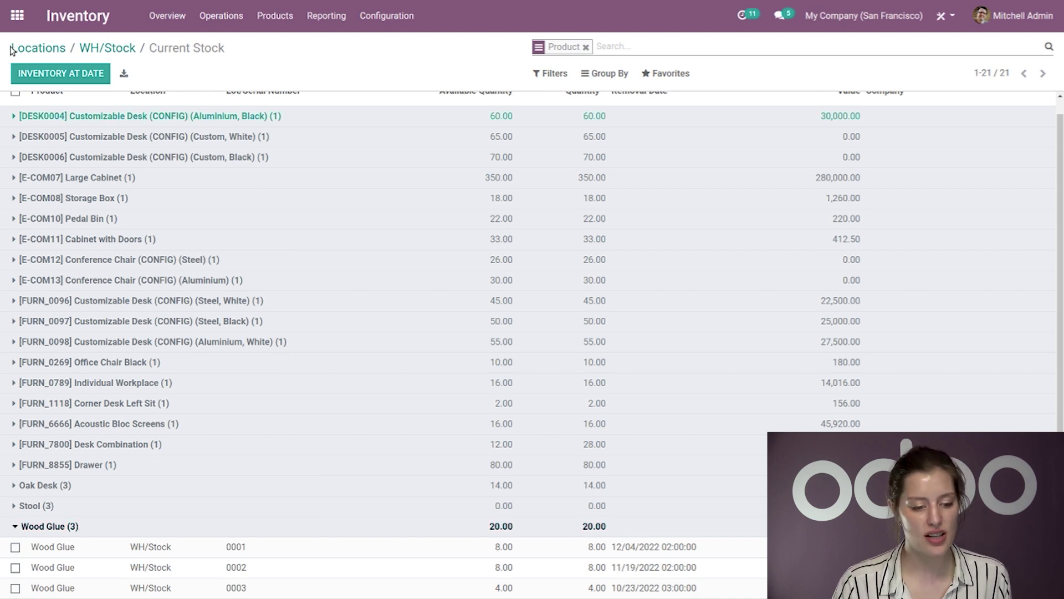
Switch to the Sales app and create a quotation for the first listed Azure Interior contact.
click(17, 15)
click(390, 137)
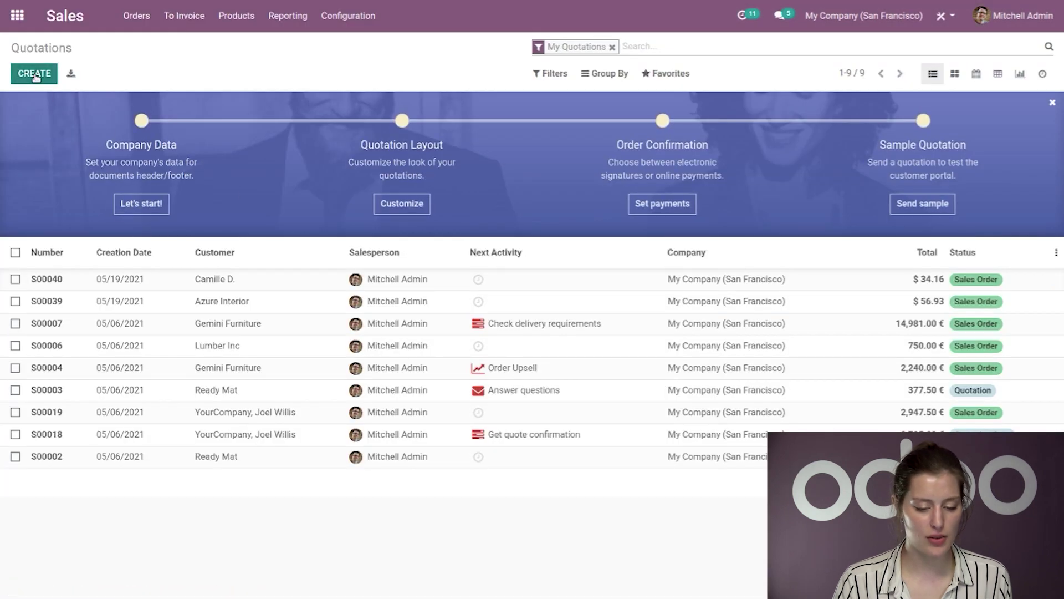
click(35, 75)
click(164, 229)
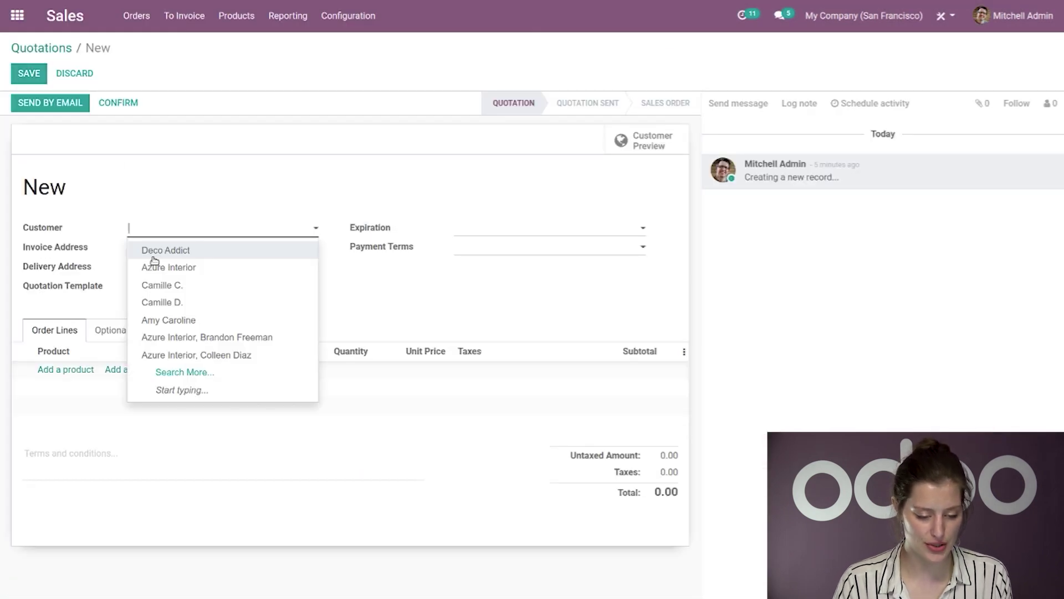
click(222, 338)
Add 6 units of Wood Glue to the quotation and save it.
click(67, 369)
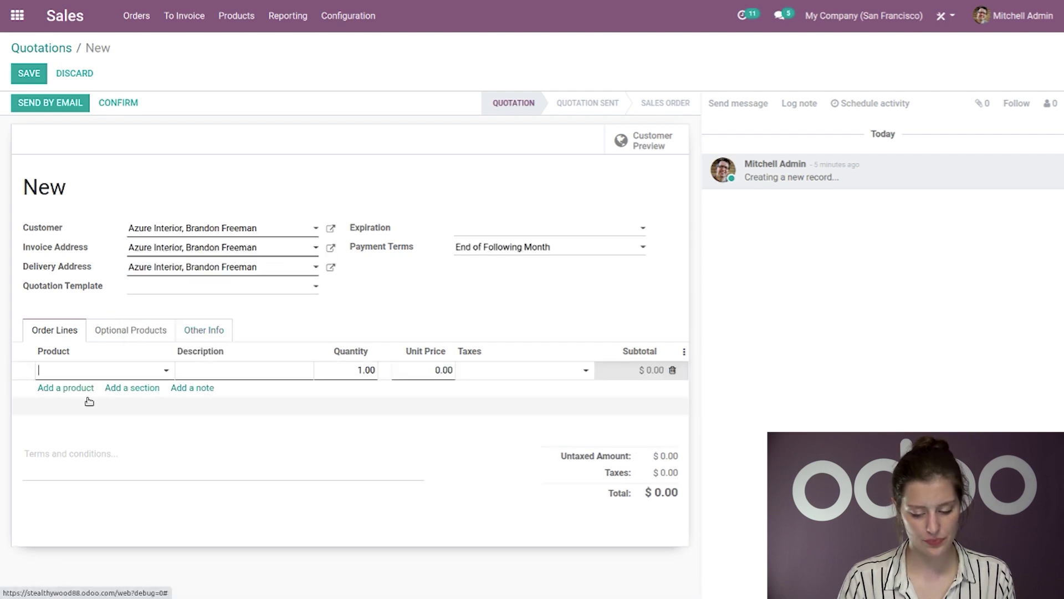
text(wood)
click(87, 388)
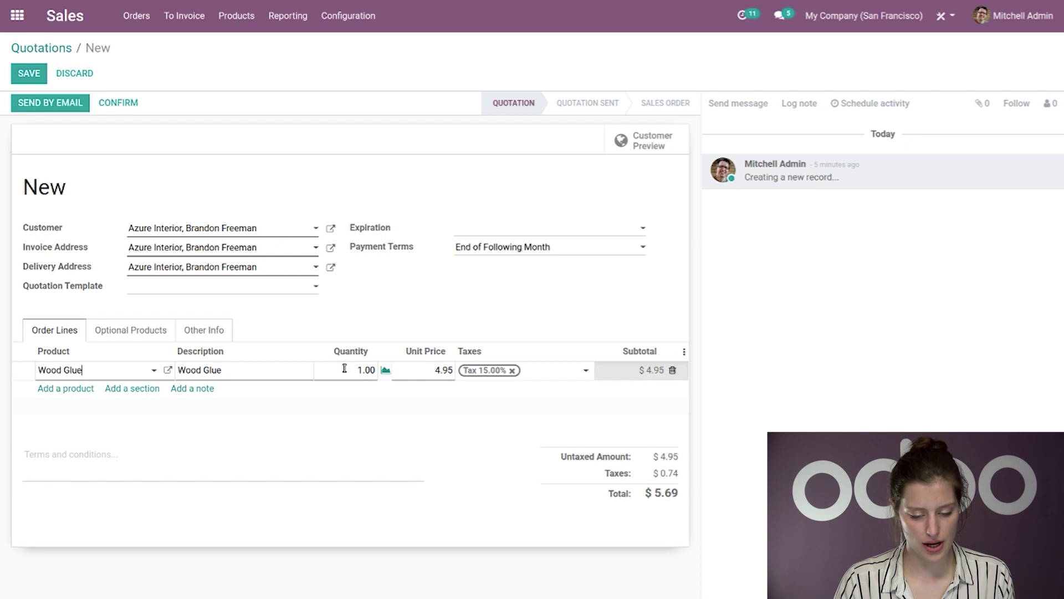
click(344, 368)
text(6)
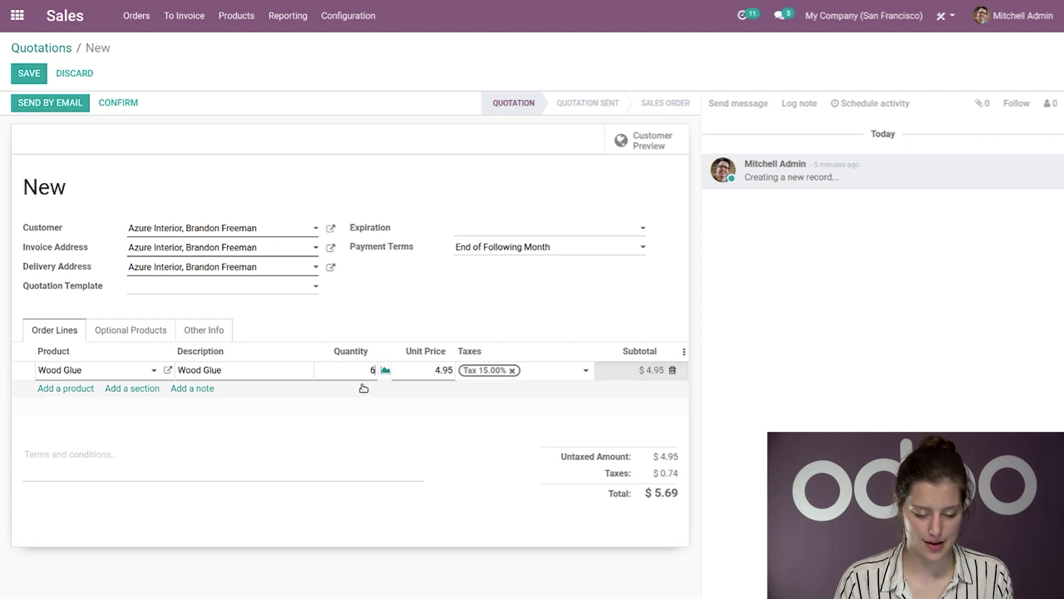
click(31, 80)
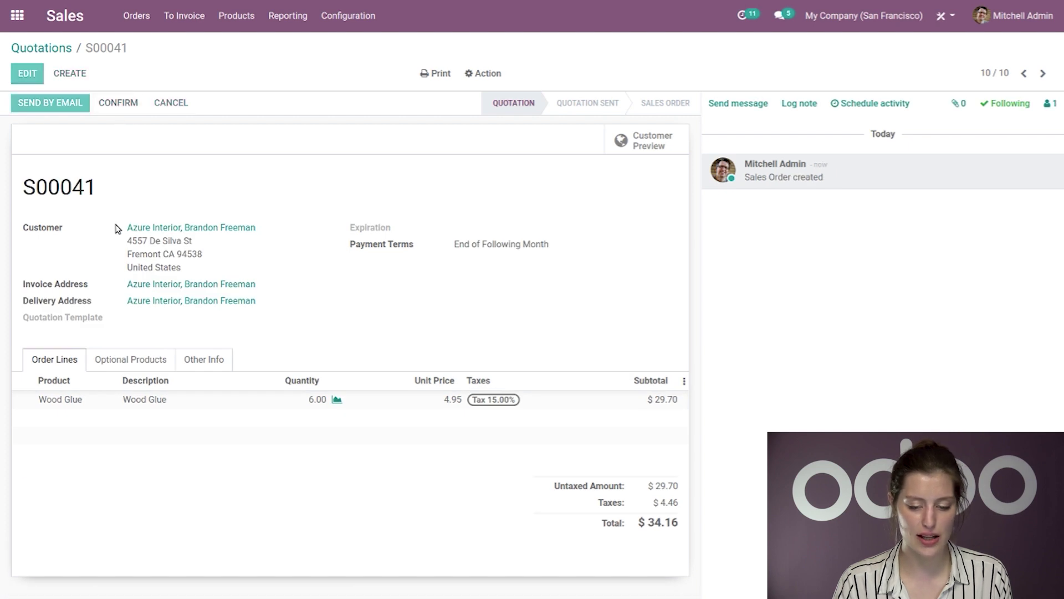
Confirm the quotation and validate its delivery order, processing all reserved Wood Glue quantities immediately with SMS disabled.
click(118, 102)
click(656, 147)
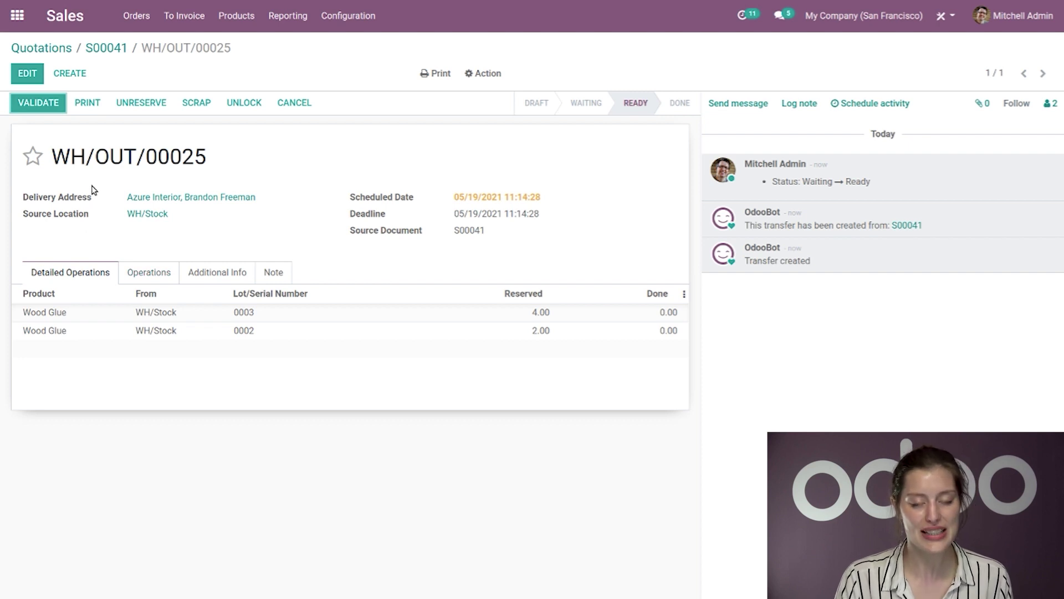
click(39, 105)
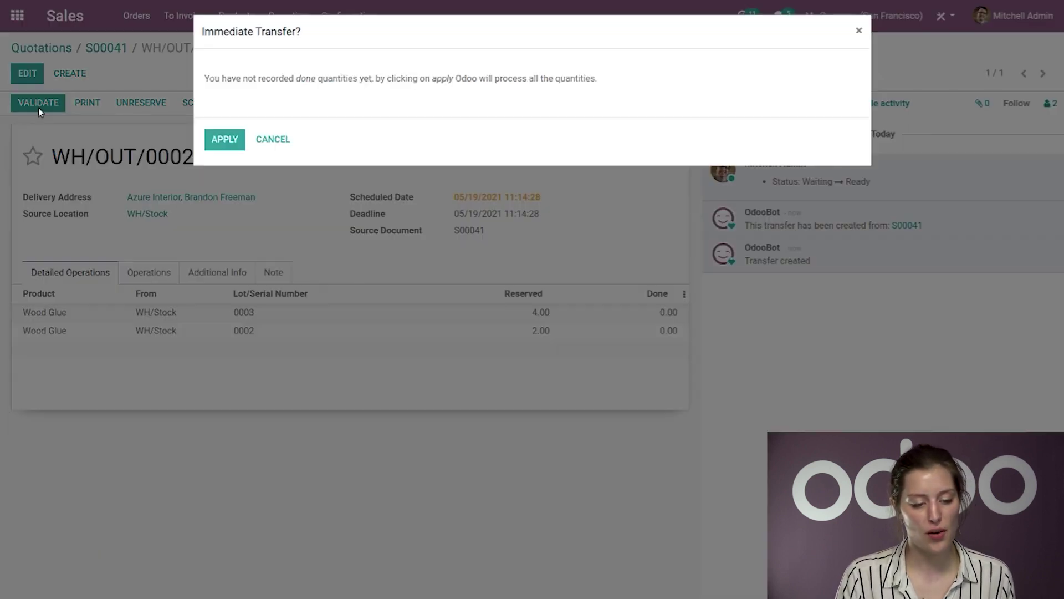
click(239, 139)
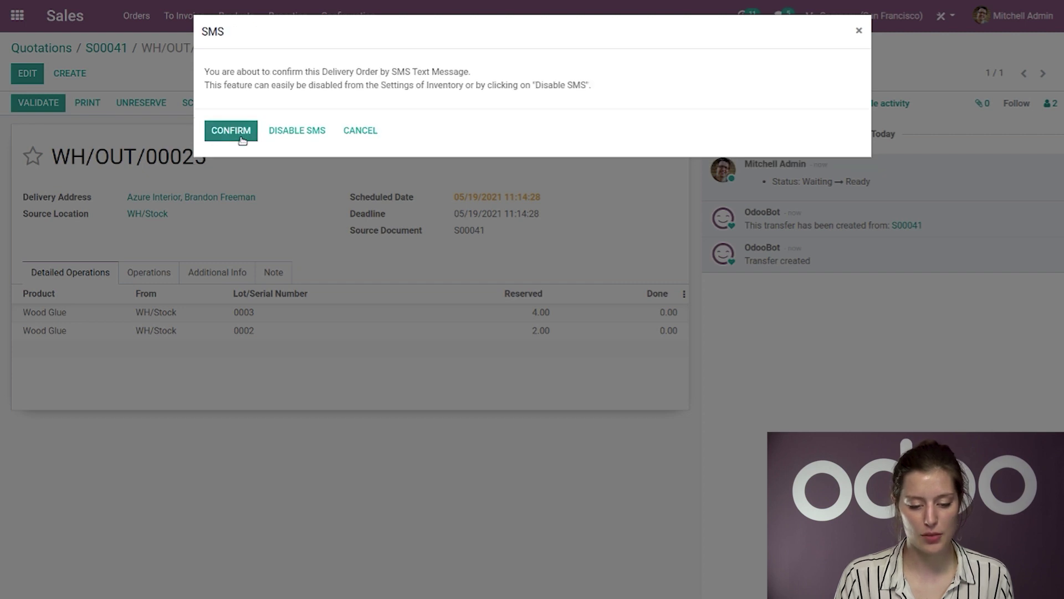
click(281, 135)
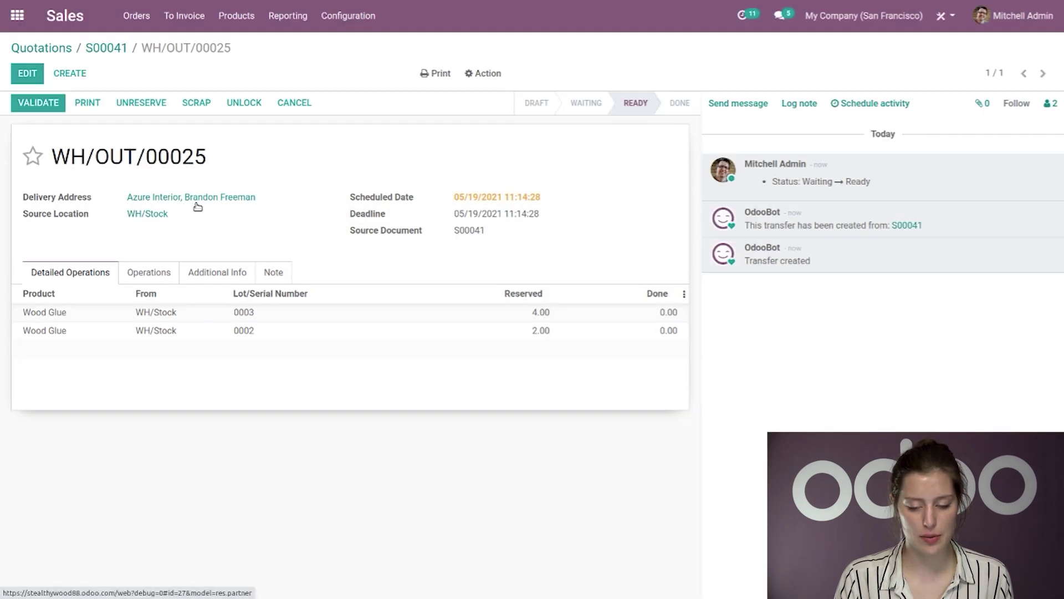
Switch to the Inventory app and open the current stock of the WH/Stock location from the configured locations.
click(26, 29)
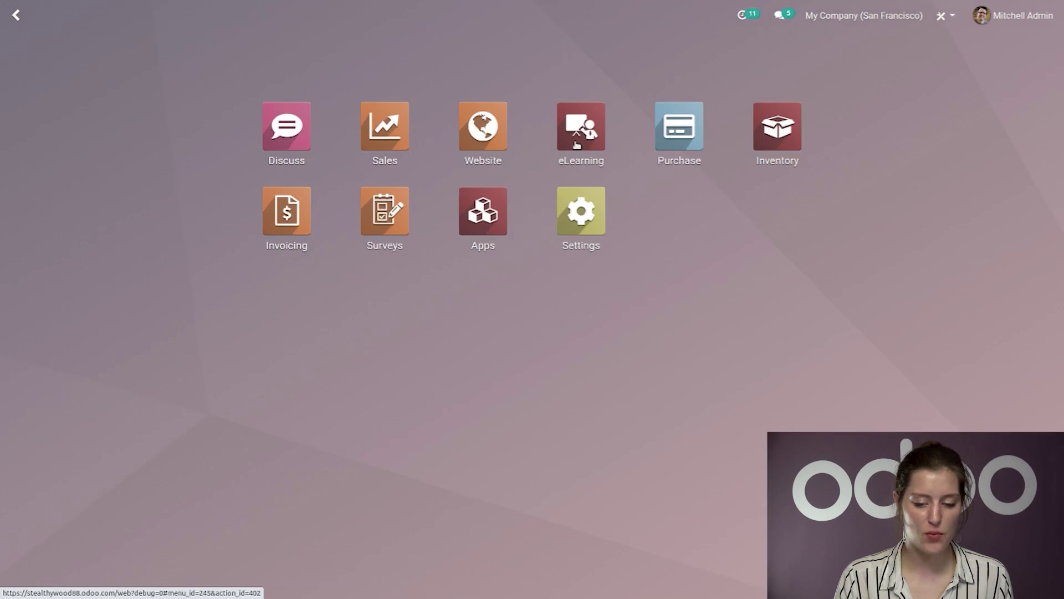
click(765, 138)
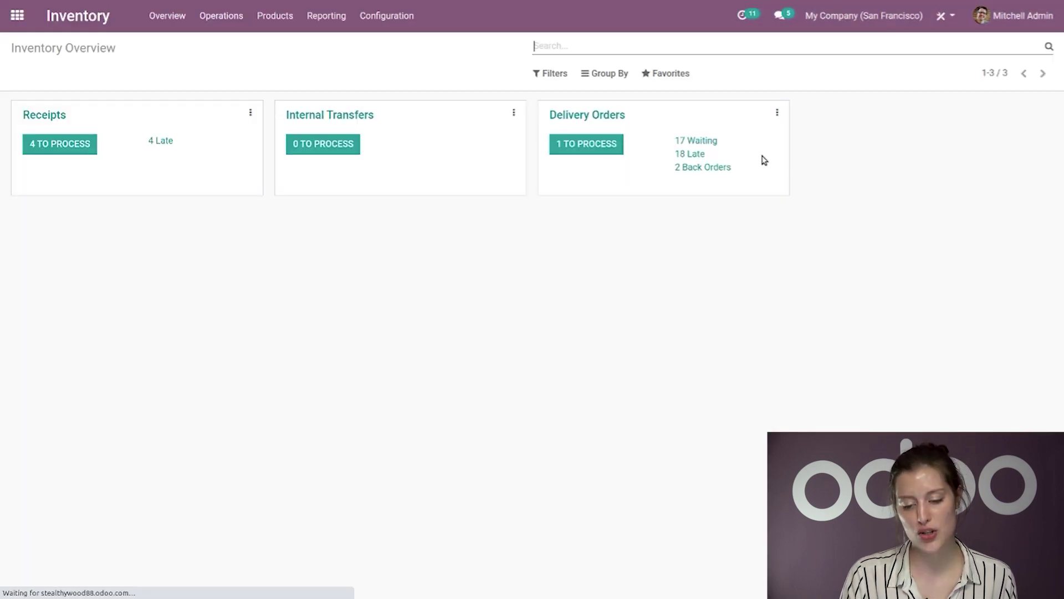
click(400, 21)
click(400, 96)
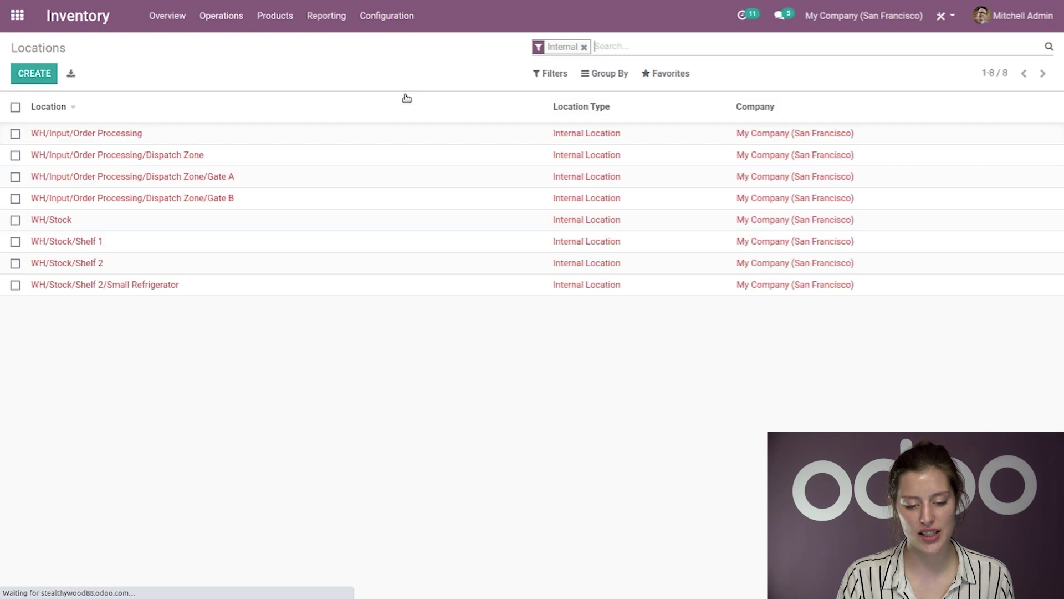
click(116, 231)
click(876, 116)
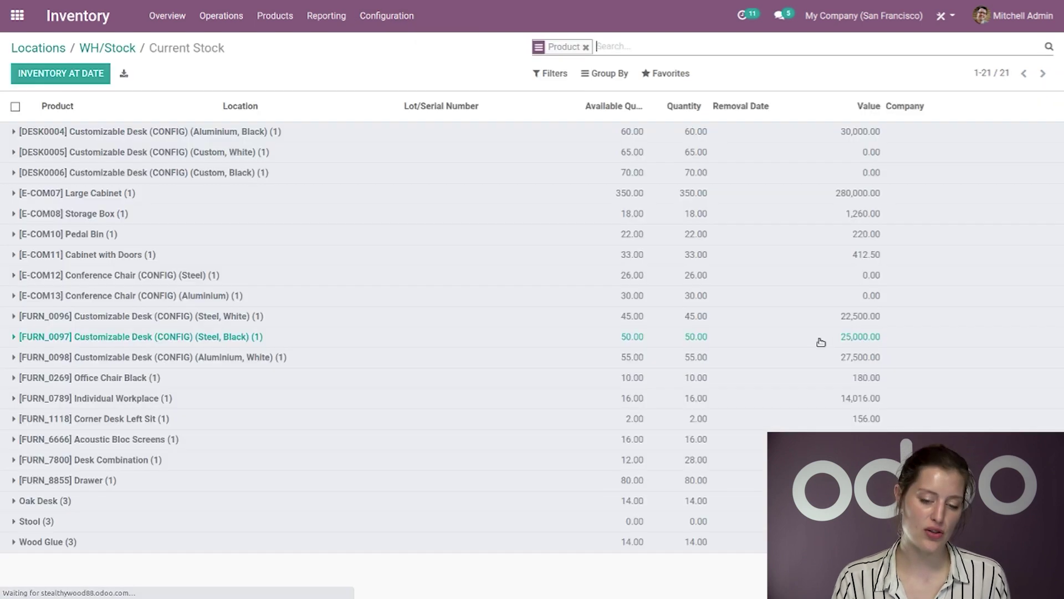
Expand the Wood Glue group and check the remaining quantities of lots 0001, 0002 and 0003.
click(148, 544)
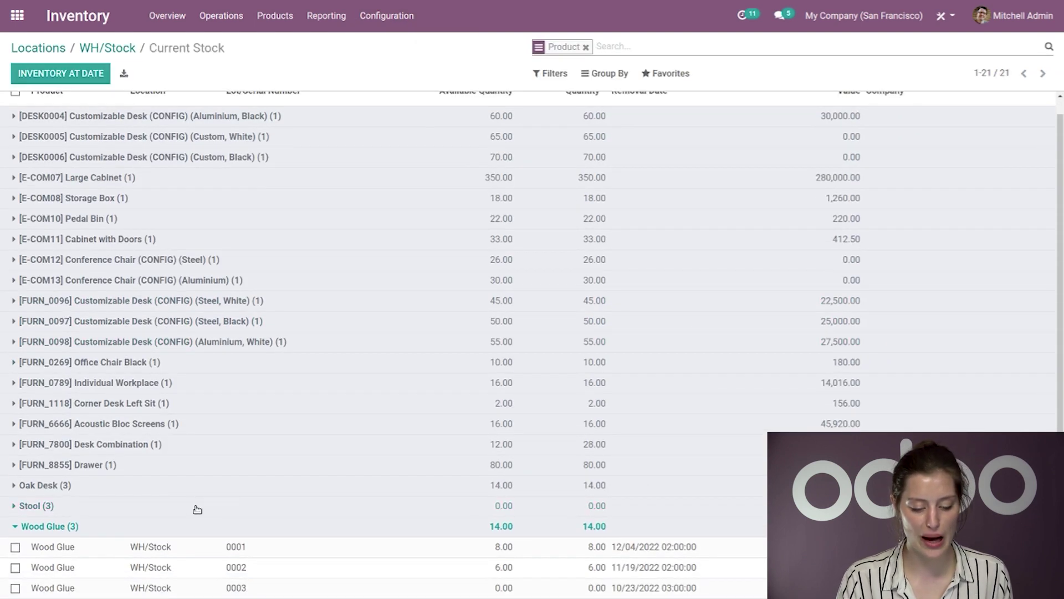
scroll(442, 487, up, 1)
scroll(446, 488, down, 1)
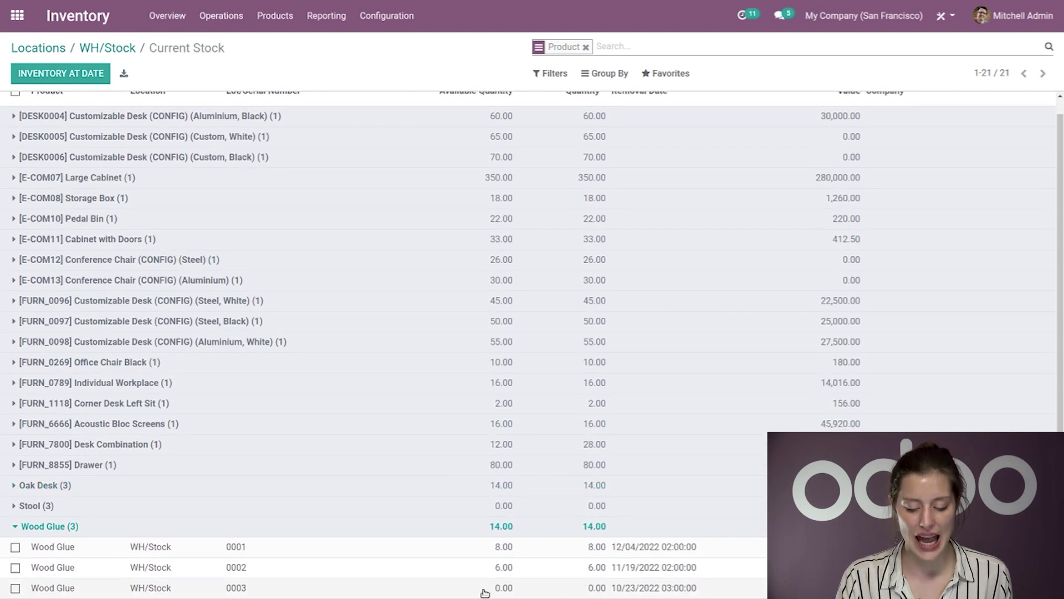